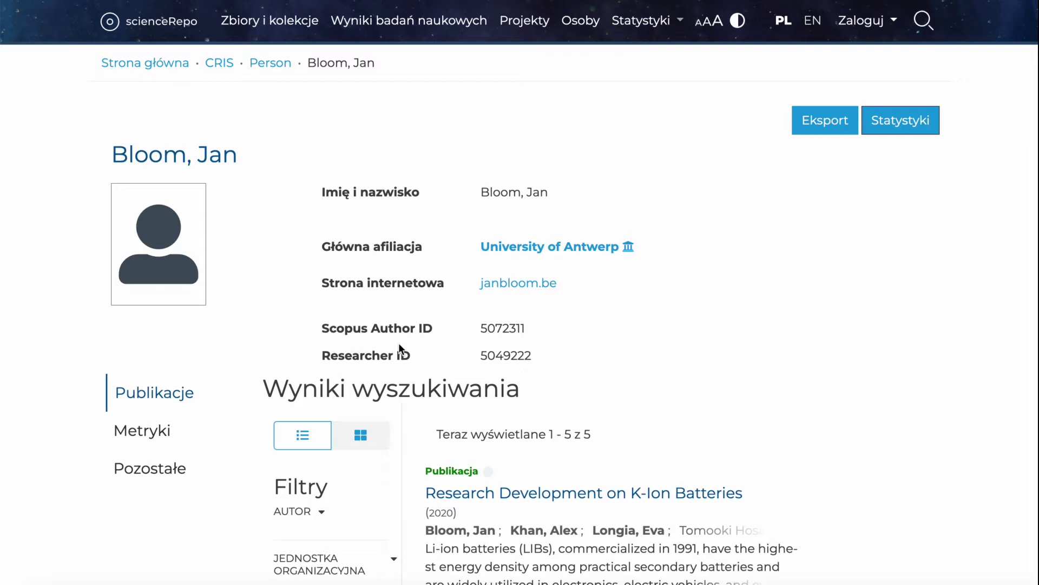
- Filter the researcher's publication list by the author listed second in the author filter
{"action": "scroll", "coordinate": [399, 345], "scroll_direction": "down", "scroll_amount": 3}
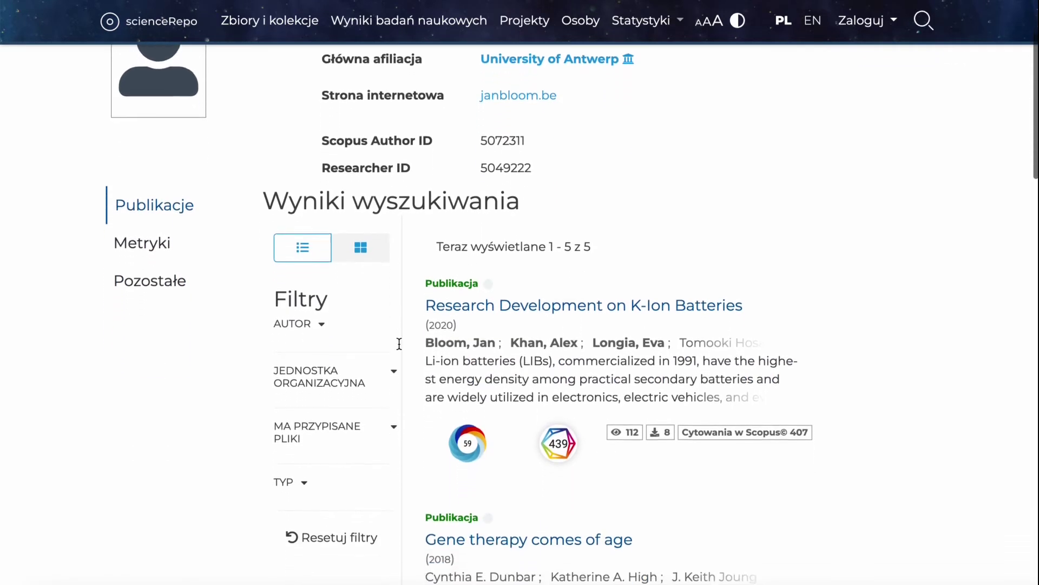
{"action": "scroll", "coordinate": [399, 344], "scroll_direction": "down", "scroll_amount": 2}
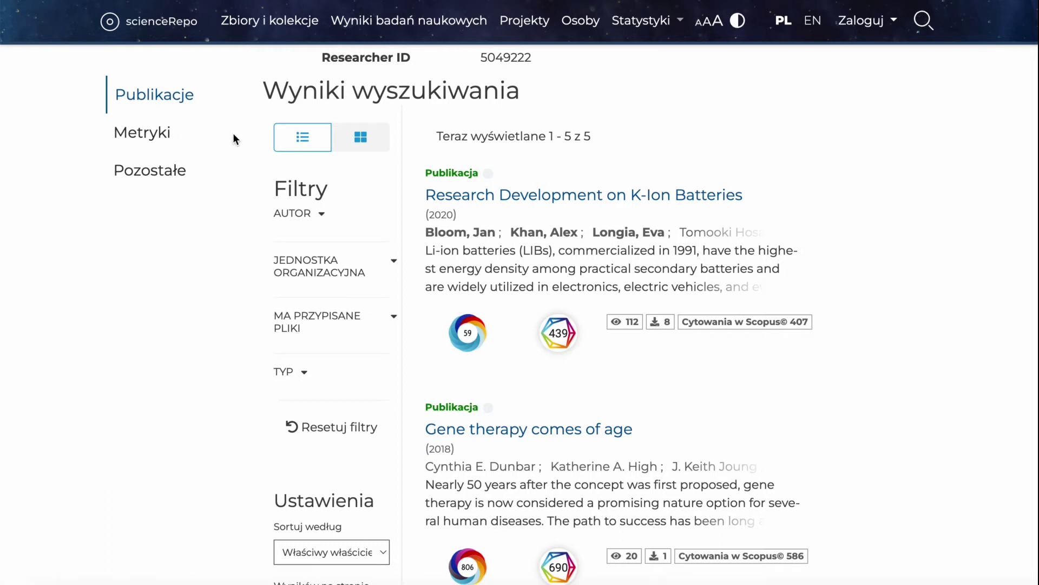
{"action": "left_click", "coordinate": [322, 215]}
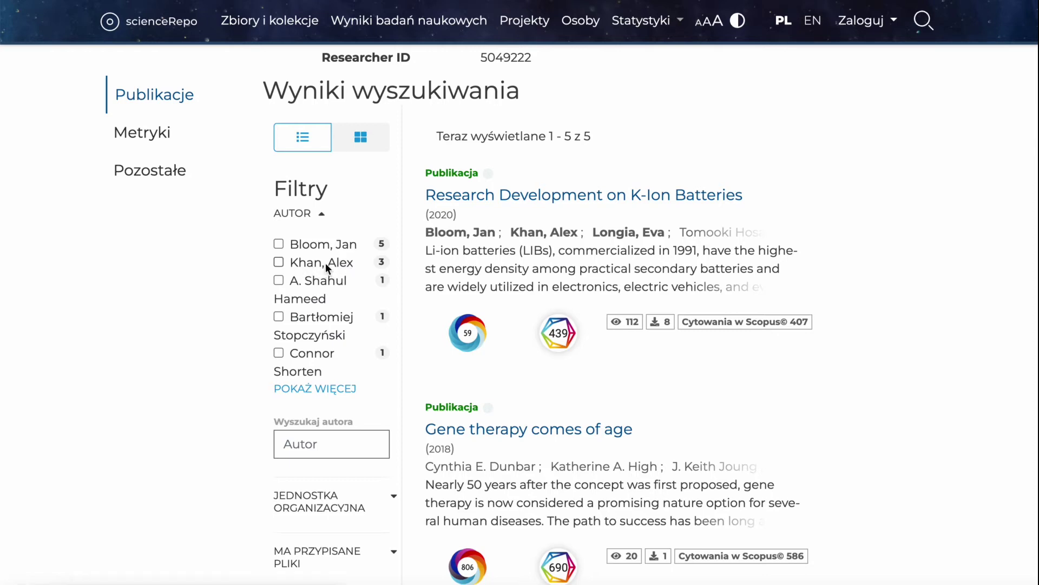
{"action": "left_click", "coordinate": [279, 262]}
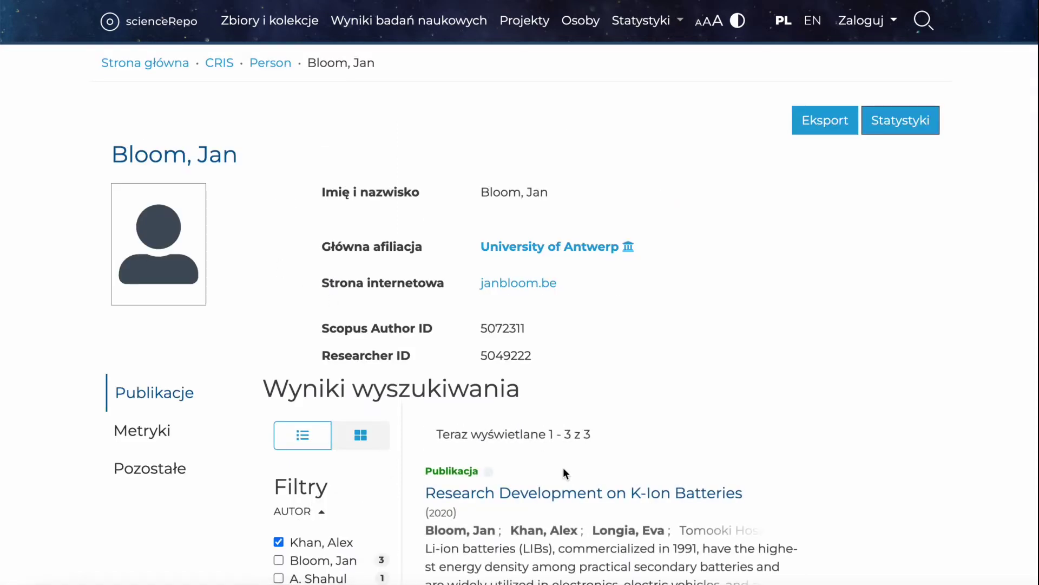
{"action": "scroll", "coordinate": [563, 469], "scroll_direction": "down", "scroll_amount": 1}
{"action": "scroll", "coordinate": [563, 467], "scroll_direction": "down", "scroll_amount": 3}
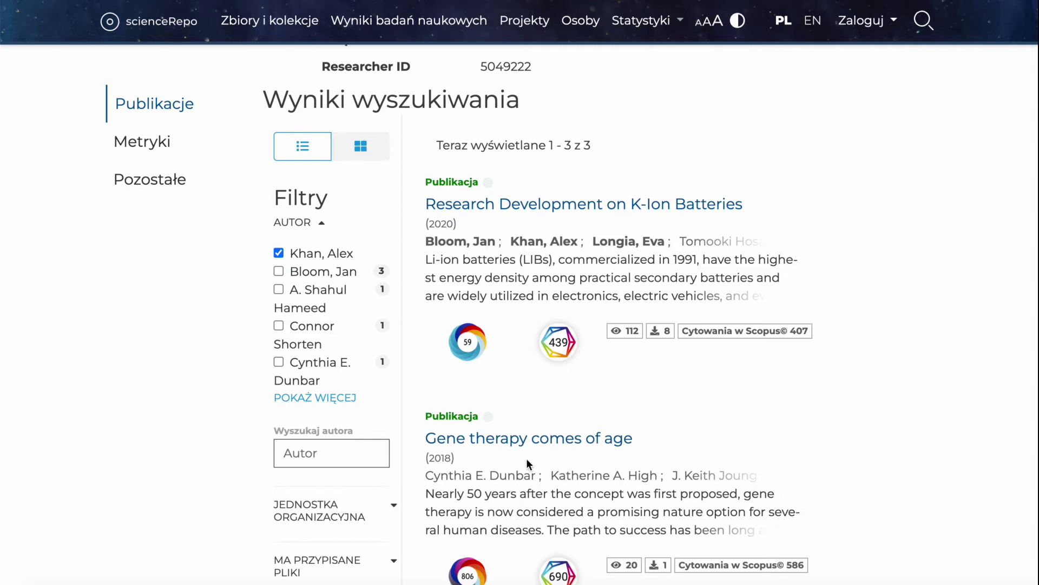
- View the researcher's metrics and read through the remaining profile details, from biography and affiliations to research interests and languages
{"action": "left_click", "coordinate": [162, 154]}
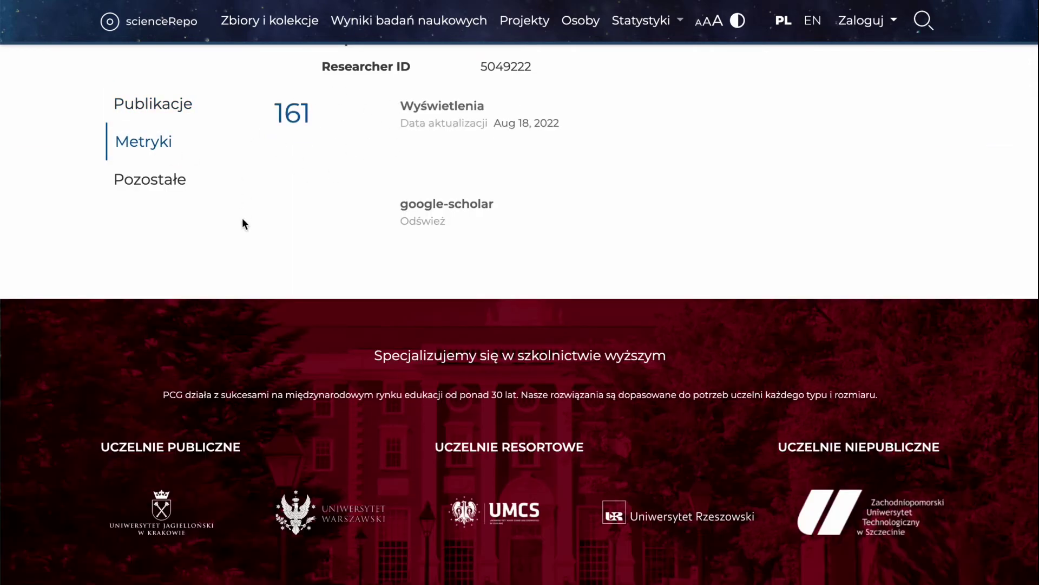
{"action": "scroll", "coordinate": [242, 232], "scroll_direction": "up", "scroll_amount": 3}
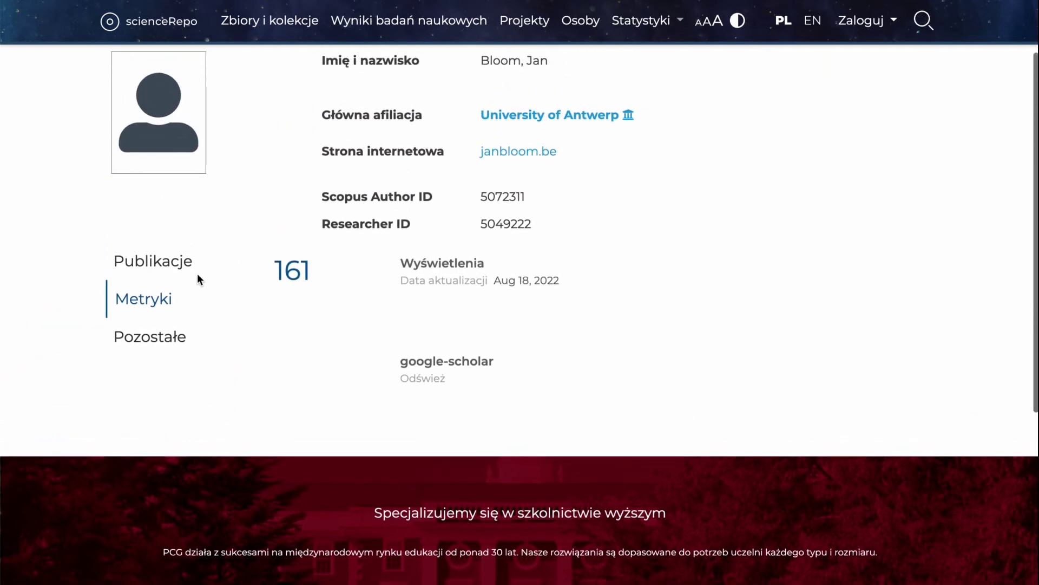
{"action": "left_click", "coordinate": [160, 338]}
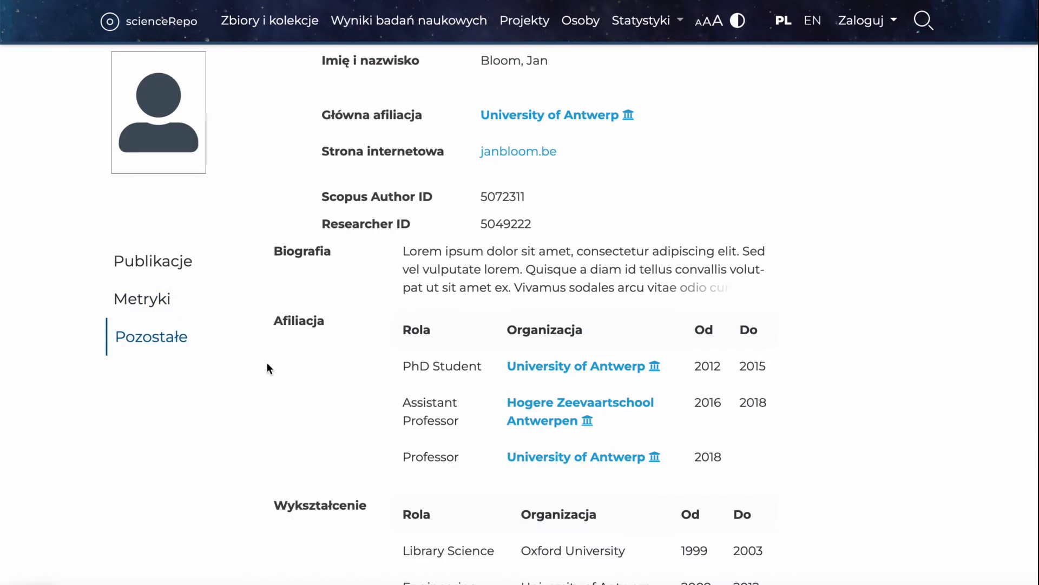
{"action": "scroll", "coordinate": [267, 362], "scroll_direction": "down", "scroll_amount": 3}
{"action": "scroll", "coordinate": [267, 362], "scroll_direction": "down", "scroll_amount": 2}
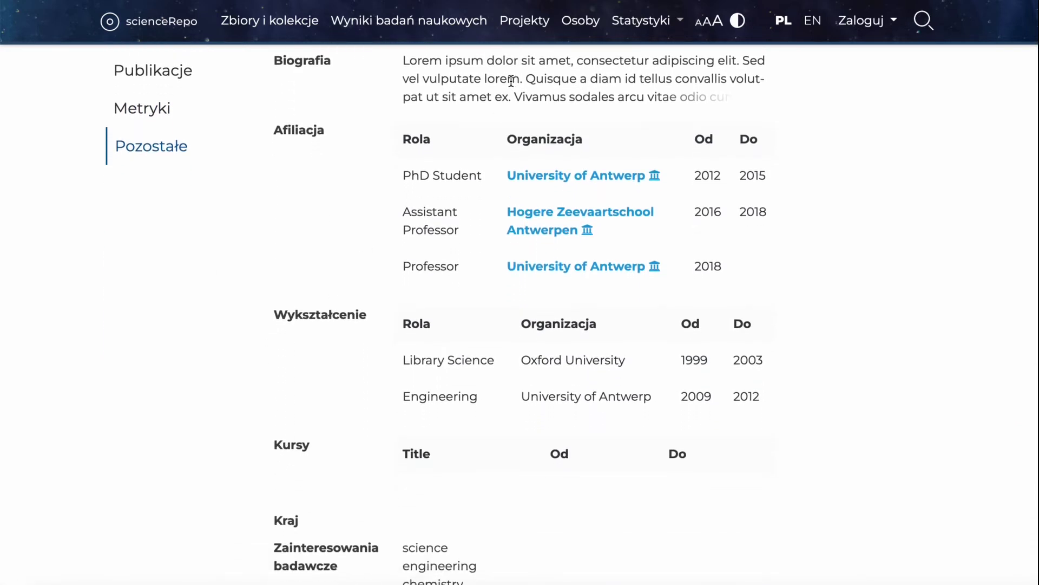
{"action": "scroll", "coordinate": [371, 426], "scroll_direction": "down", "scroll_amount": 3}
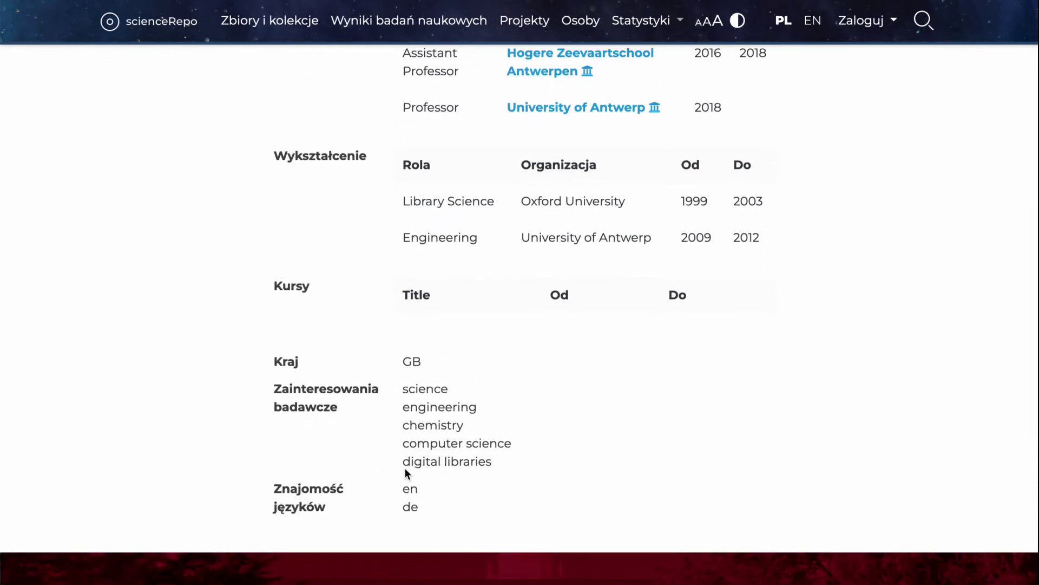
{"action": "scroll", "coordinate": [447, 446], "scroll_direction": "up", "scroll_amount": 3}
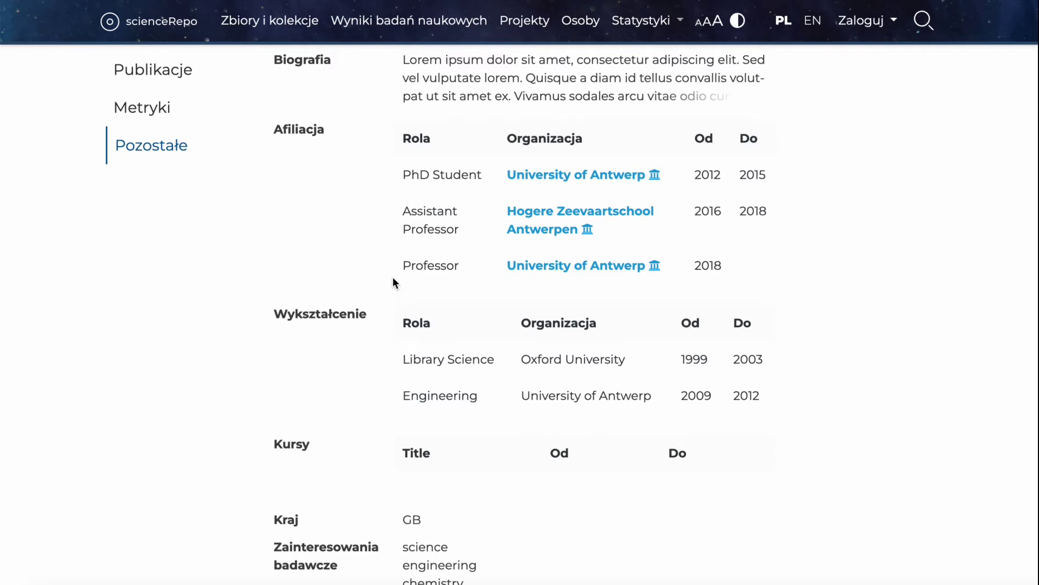
{"action": "scroll", "coordinate": [392, 277], "scroll_direction": "up", "scroll_amount": 3}
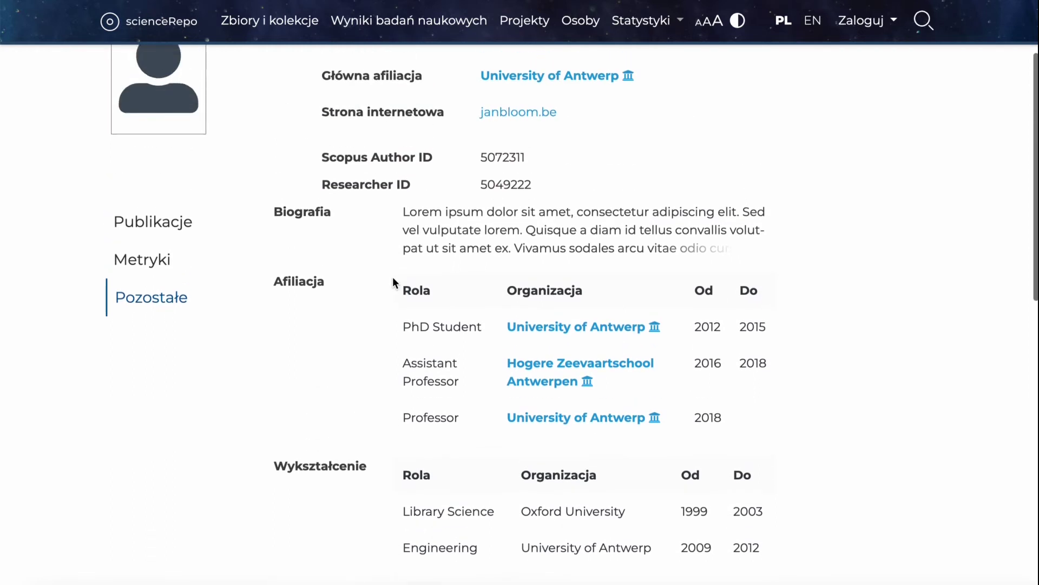
{"action": "scroll", "coordinate": [392, 277], "scroll_direction": "up", "scroll_amount": 2}
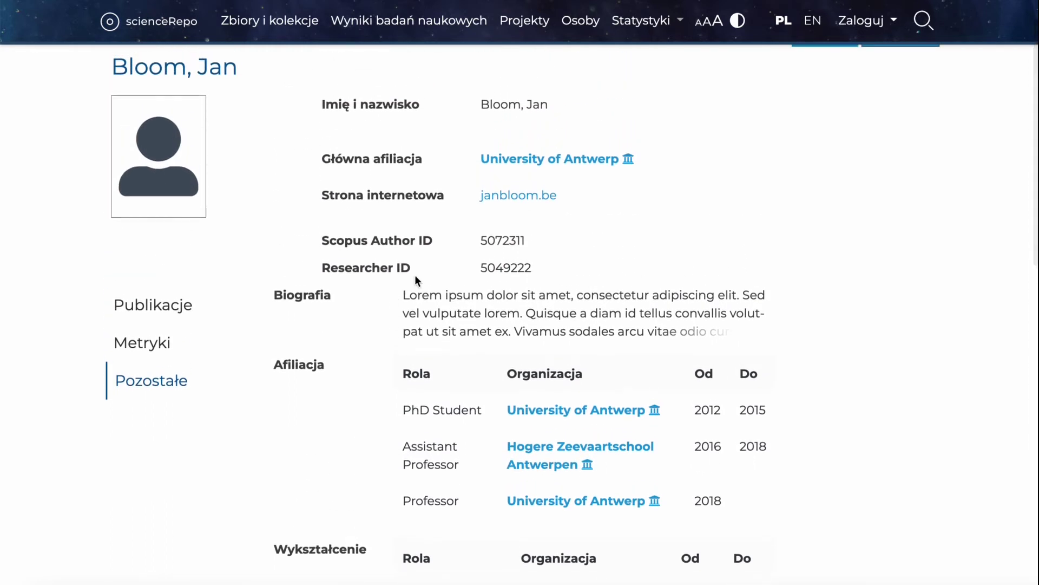
- Open the researcher's main affiliation, University of Antwerp, and look through its sub-units, publications, projects and staff
{"action": "left_click", "coordinate": [567, 161]}
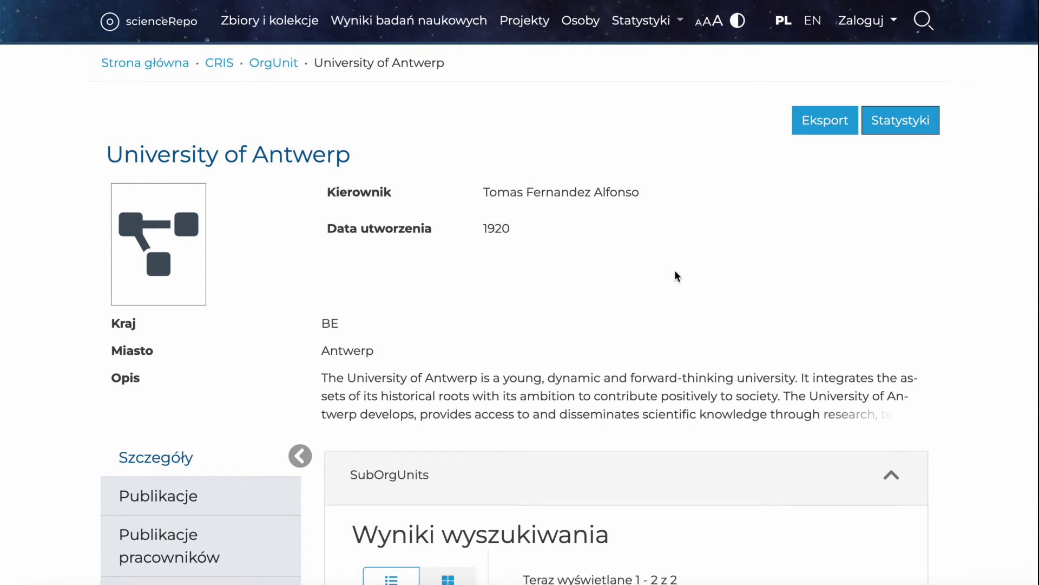
{"action": "scroll", "coordinate": [651, 281], "scroll_direction": "down", "scroll_amount": 6}
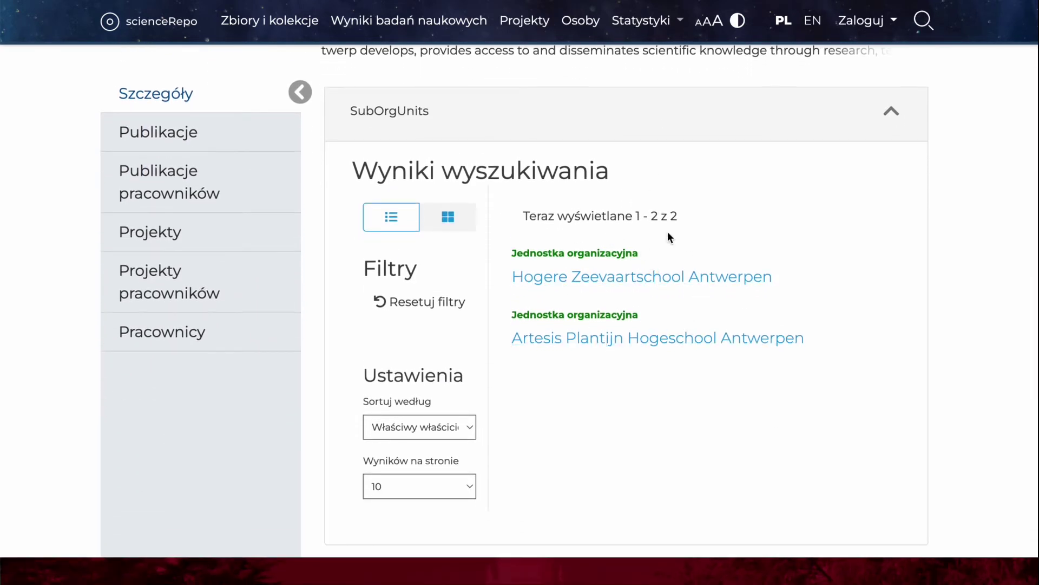
{"action": "left_click", "coordinate": [227, 143]}
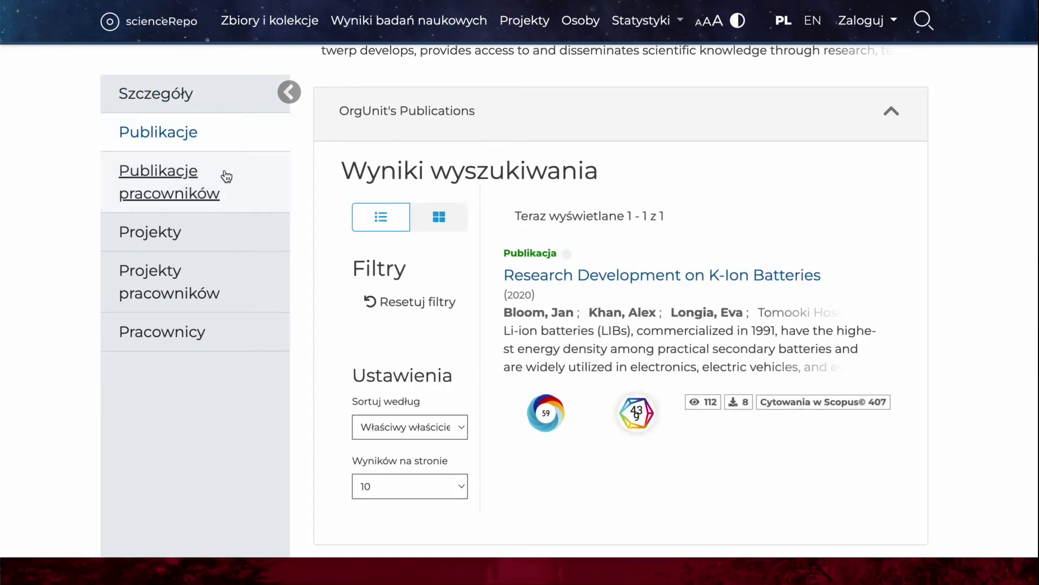
{"action": "left_click", "coordinate": [219, 242]}
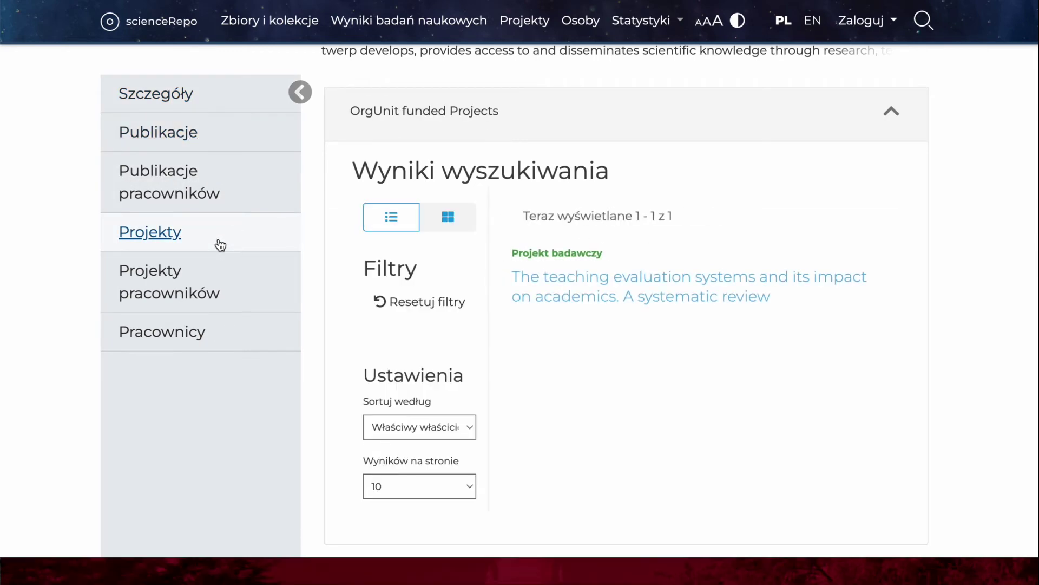
{"action": "left_click", "coordinate": [223, 336]}
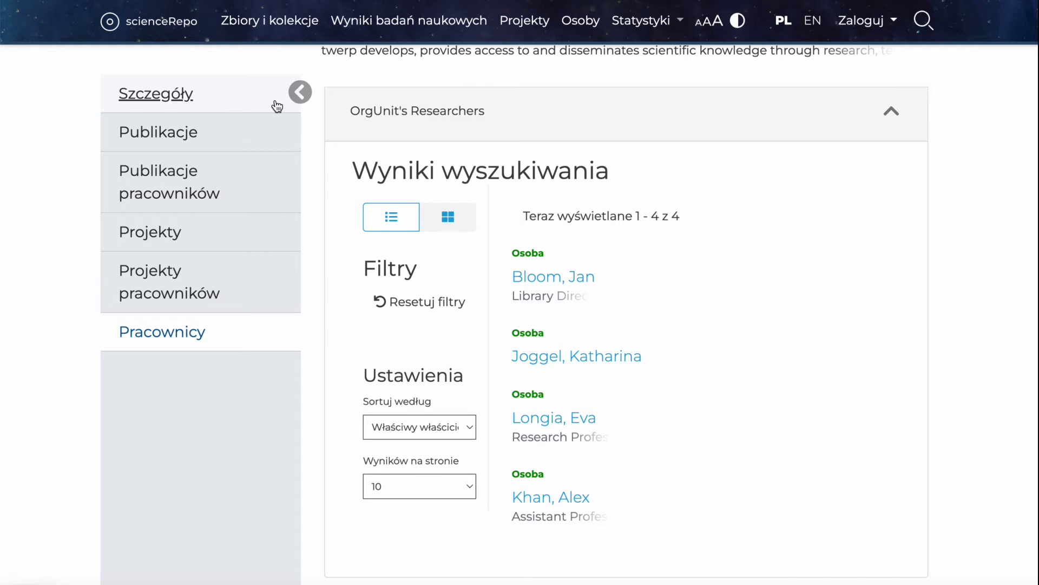
- Open the university's project "The teaching evaluation systems and its impact on academics" and read its general data and description
{"action": "left_click", "coordinate": [246, 230]}
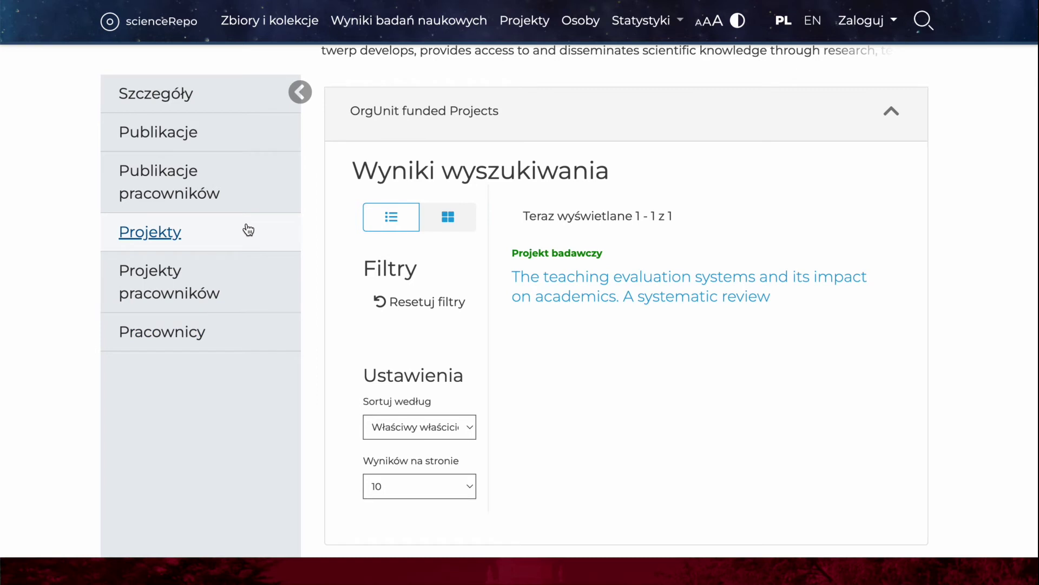
{"action": "left_click", "coordinate": [596, 301]}
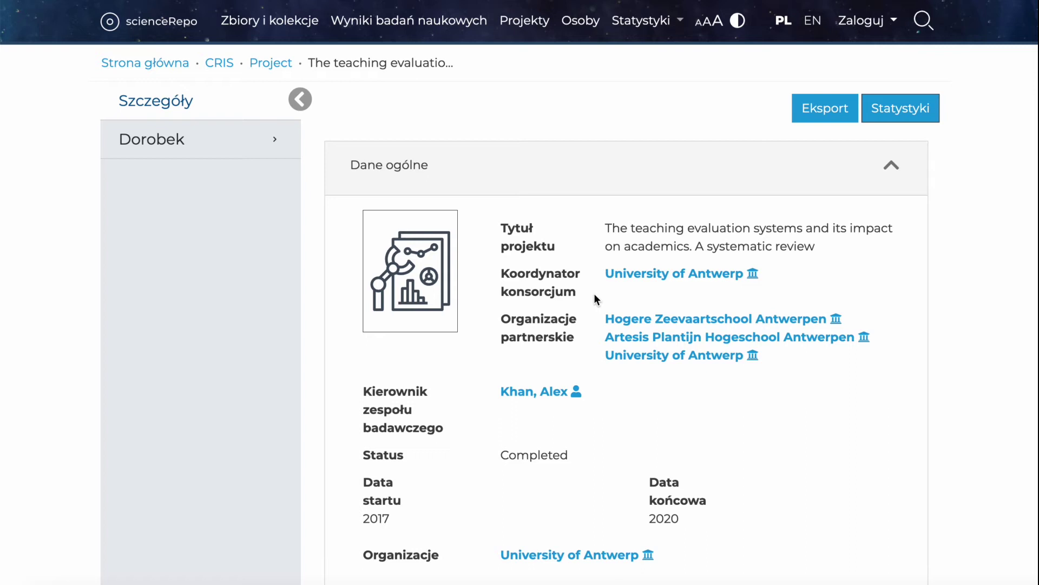
{"action": "scroll", "coordinate": [594, 294], "scroll_direction": "down", "scroll_amount": 2}
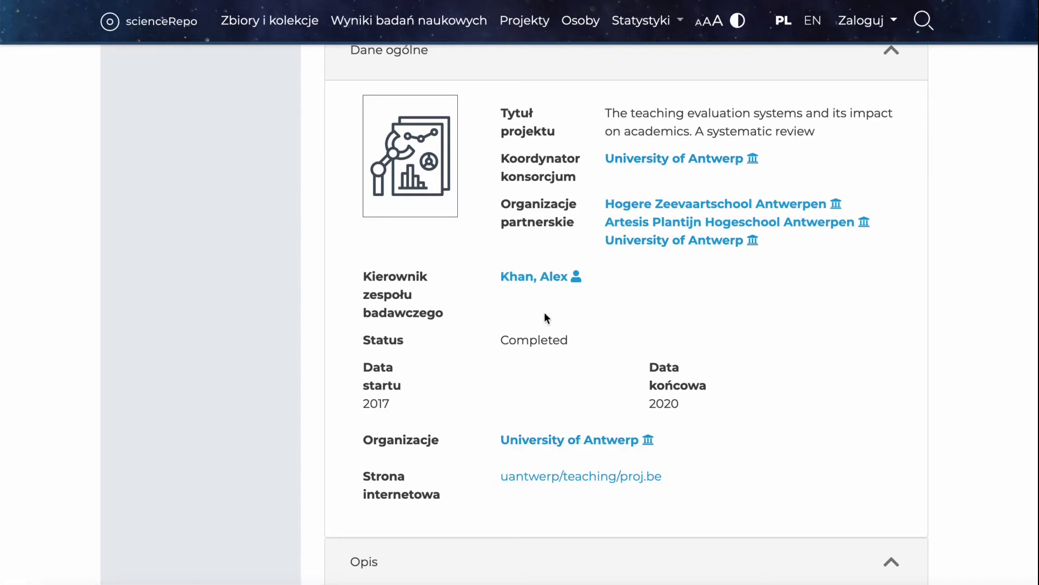
{"action": "scroll", "coordinate": [545, 316], "scroll_direction": "down", "scroll_amount": 4}
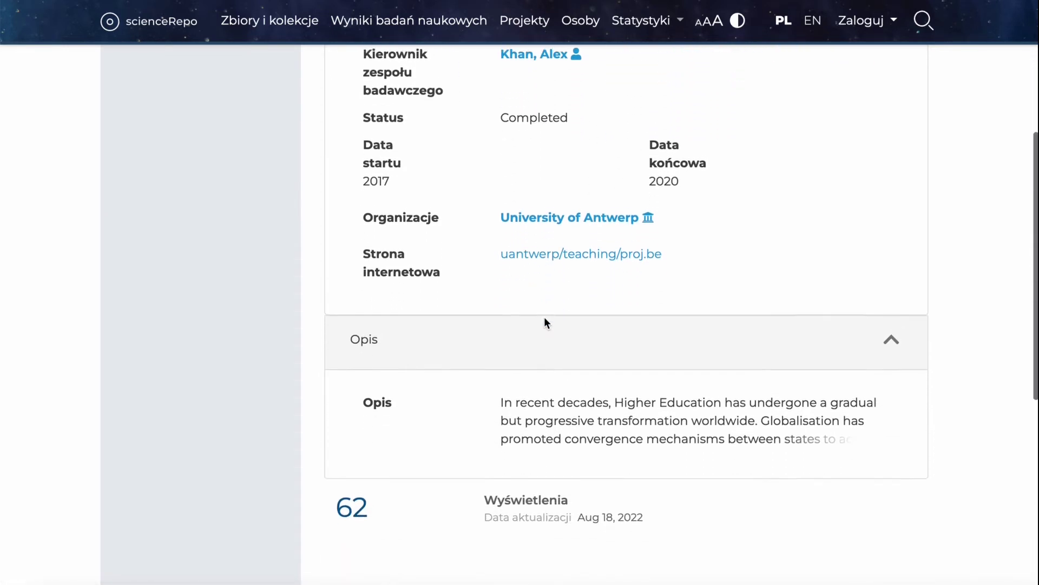
{"action": "scroll", "coordinate": [545, 319], "scroll_direction": "up", "scroll_amount": 1}
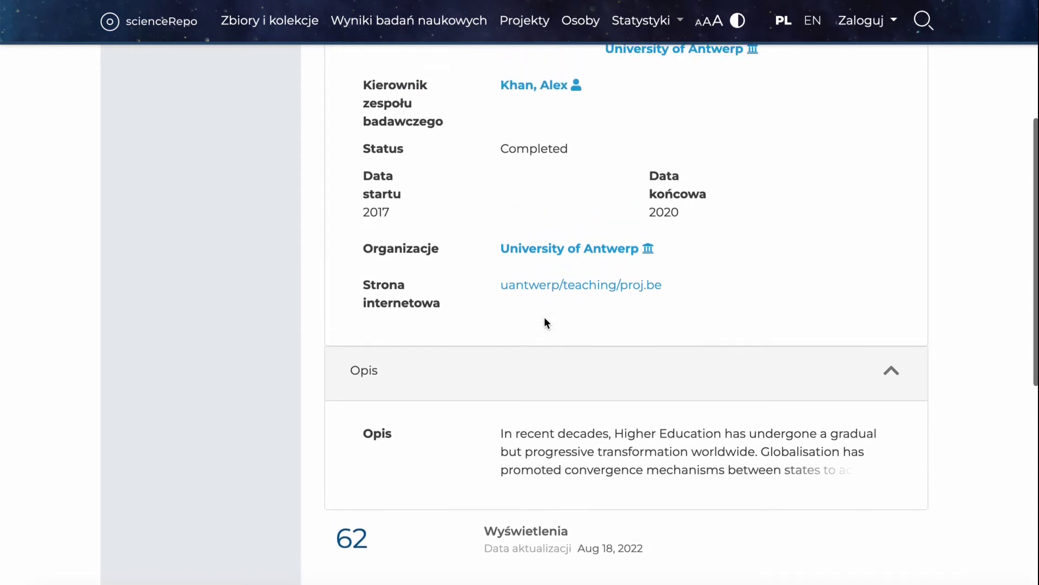
{"action": "scroll", "coordinate": [544, 323], "scroll_direction": "up", "scroll_amount": 5}
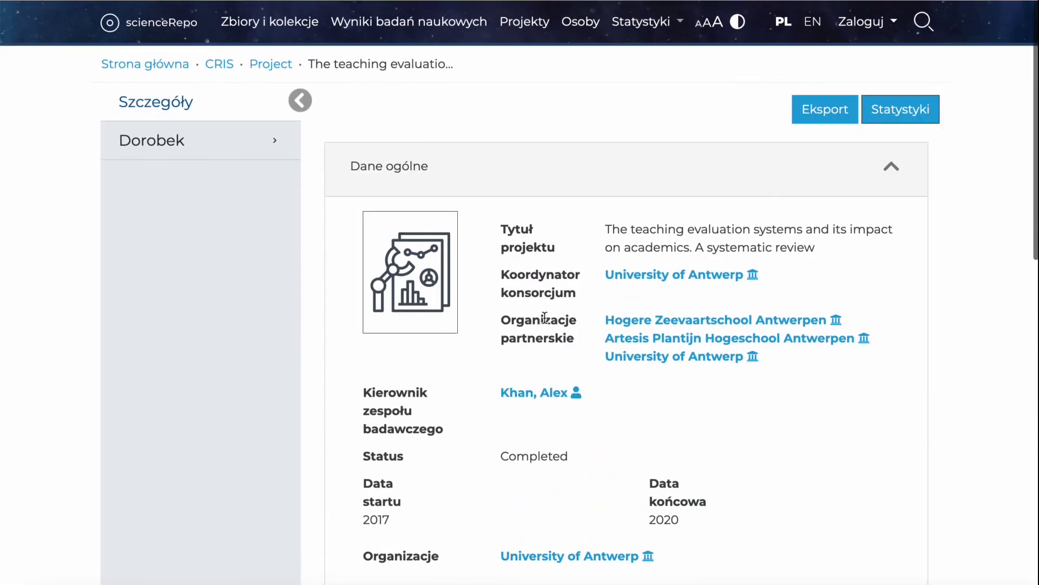
{"action": "scroll", "coordinate": [544, 317], "scroll_direction": "down", "scroll_amount": 1}
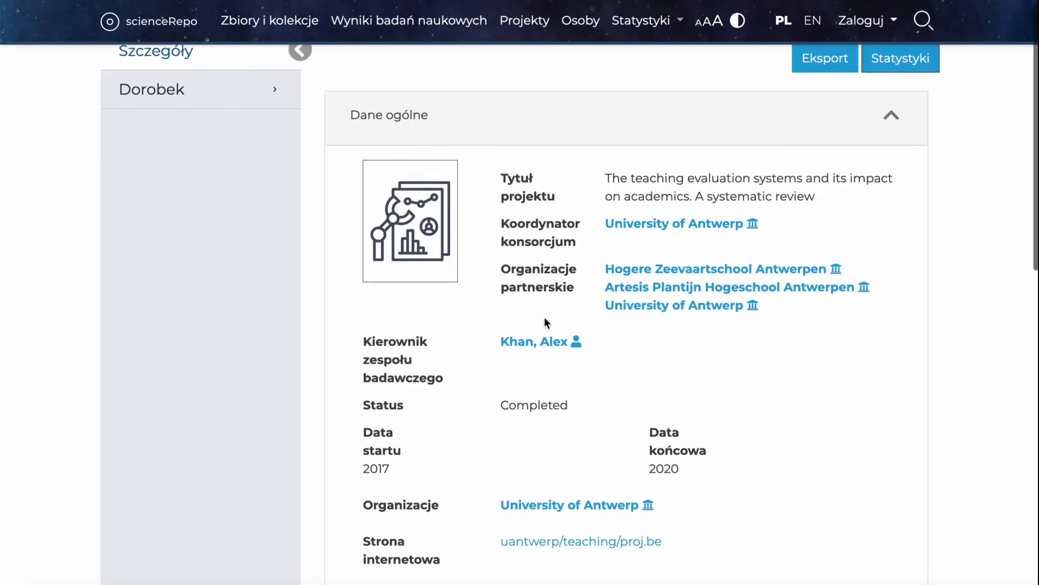
{"action": "scroll", "coordinate": [544, 317], "scroll_direction": "down", "scroll_amount": 1}
{"action": "scroll", "coordinate": [544, 317], "scroll_direction": "up", "scroll_amount": 1}
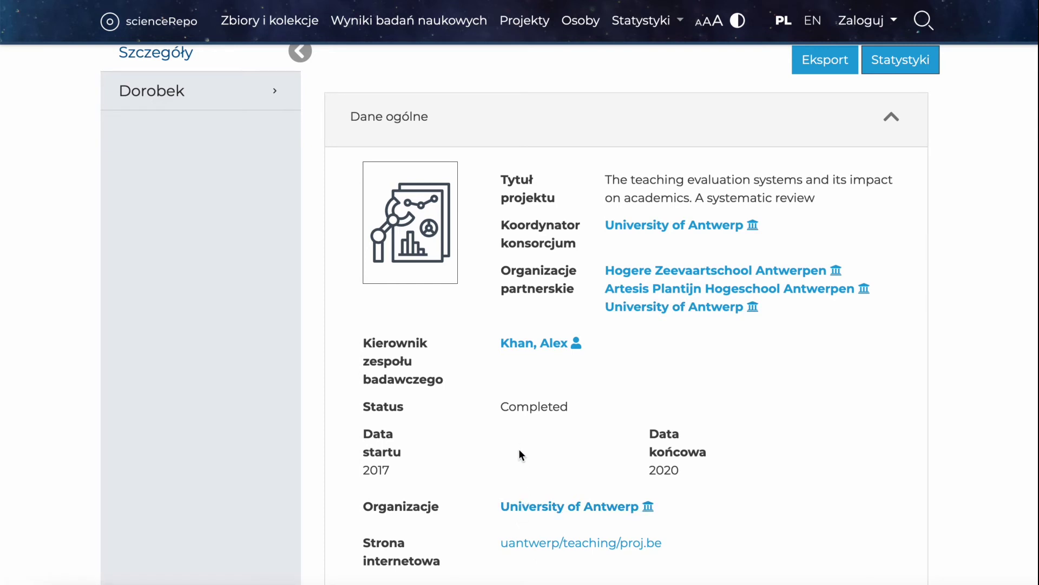
- List the publications among the project's outputs and open "Research Development on K-Ion Batteries"
{"action": "left_click", "coordinate": [263, 91]}
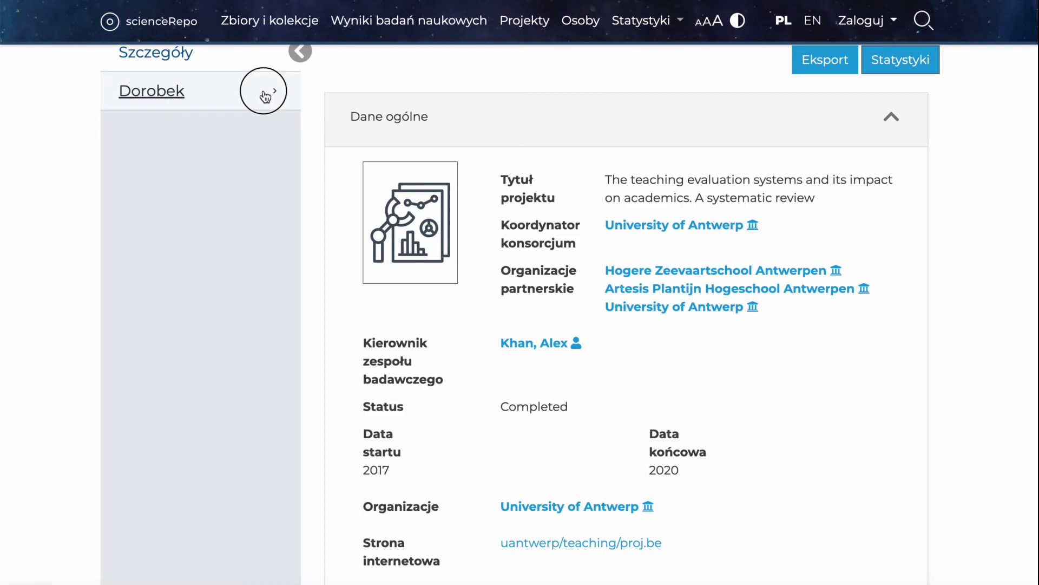
{"action": "left_click", "coordinate": [247, 130]}
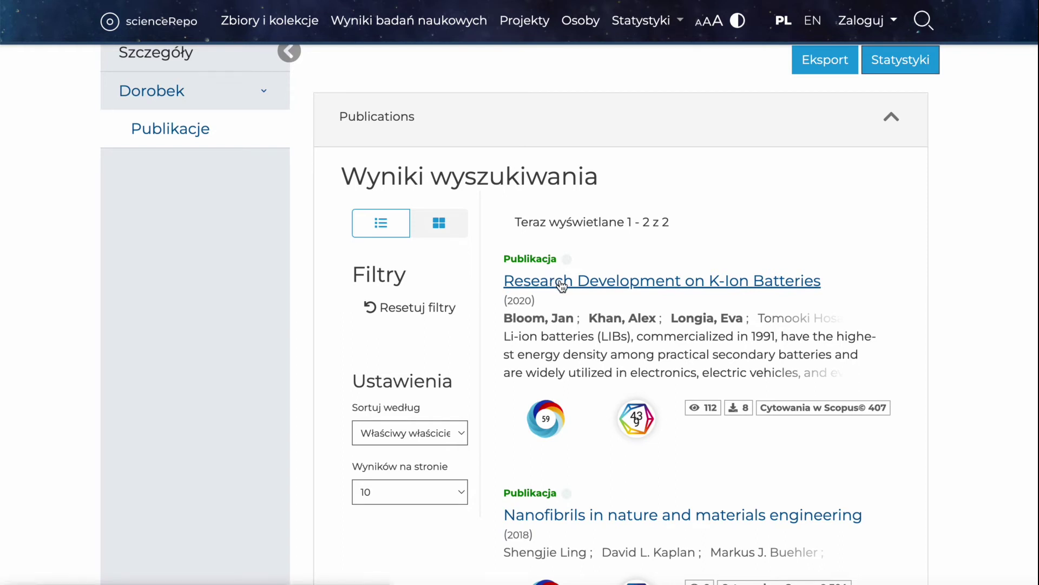
{"action": "left_click", "coordinate": [561, 282]}
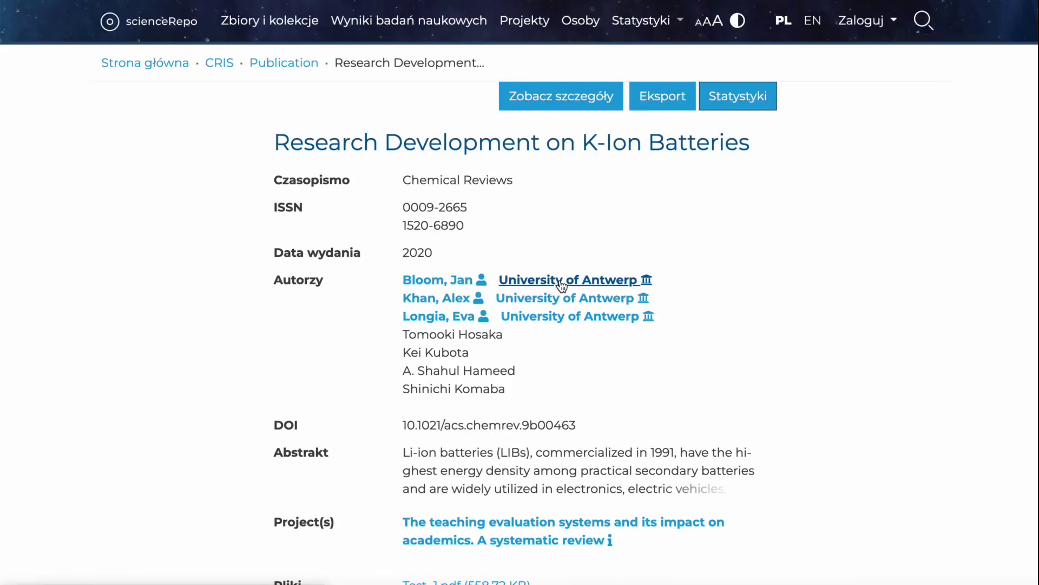
- Open the publication's statistics, check United States views on the map, and show the report of most viewed by month
{"action": "left_click", "coordinate": [736, 111]}
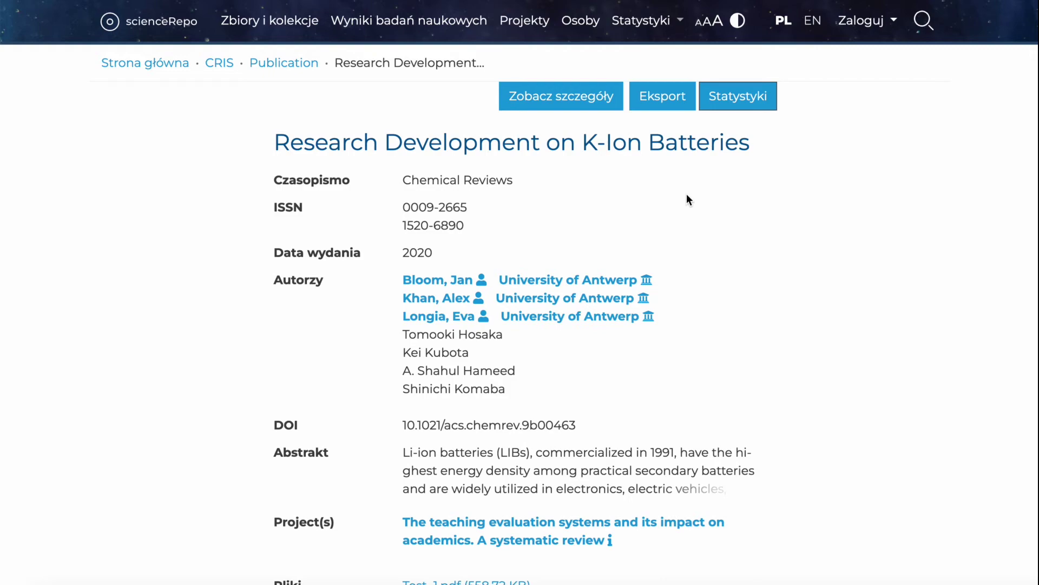
{"action": "left_click", "coordinate": [742, 98]}
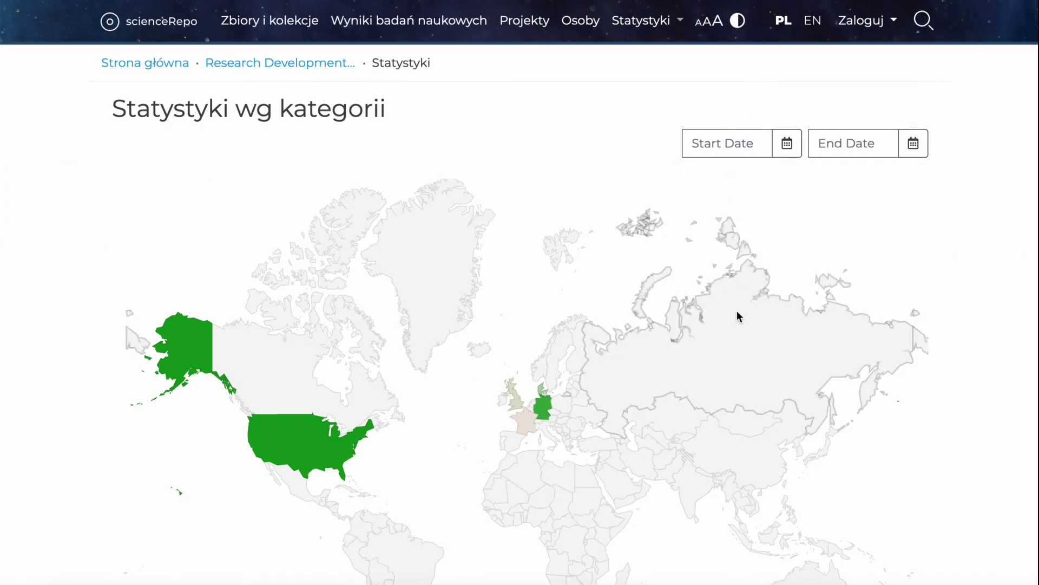
{"action": "mouse_move", "coordinate": [306, 441]}
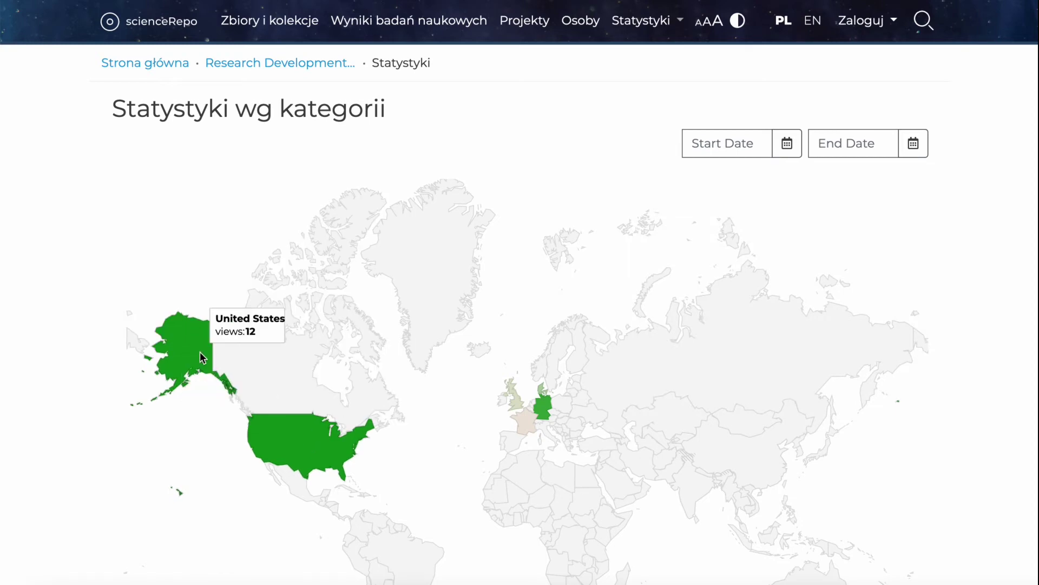
{"action": "scroll", "coordinate": [462, 414], "scroll_direction": "down", "scroll_amount": 5}
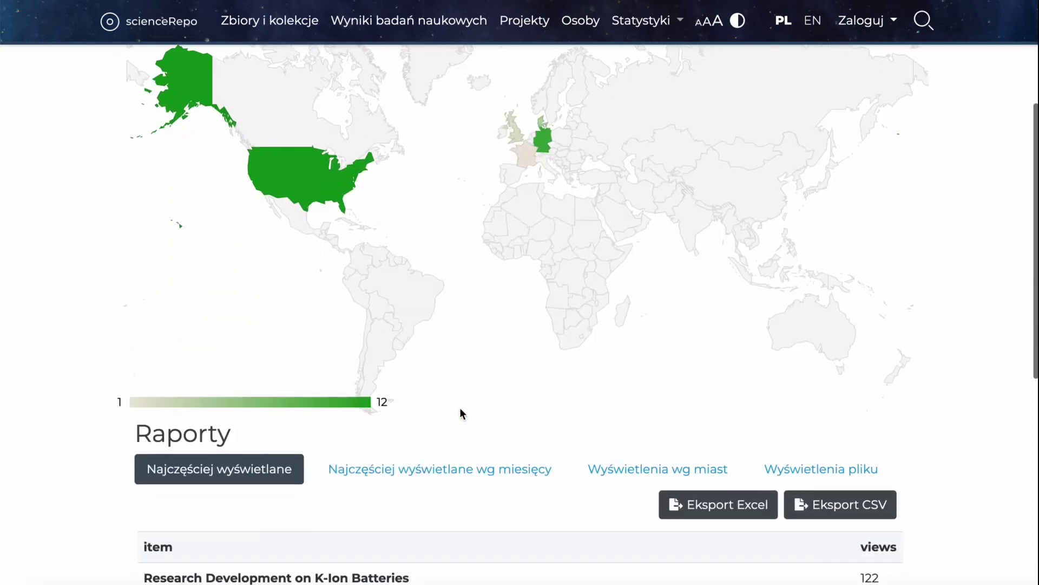
{"action": "scroll", "coordinate": [461, 410], "scroll_direction": "down", "scroll_amount": 2}
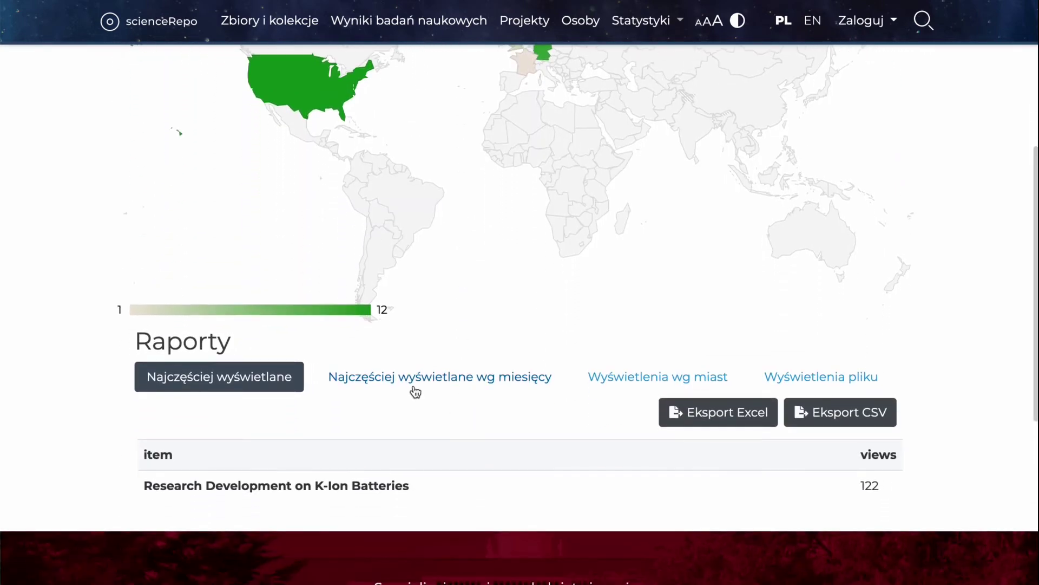
{"action": "left_click", "coordinate": [425, 382]}
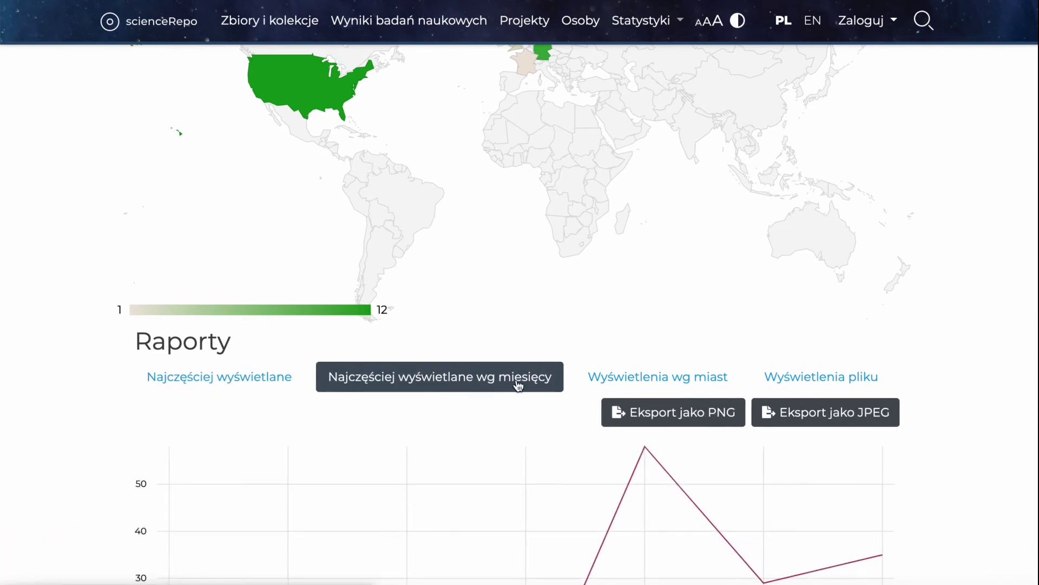
- Review the publication's reports on monthly views, views by city, file views and most viewed, plus the views map and date-range filters
{"action": "scroll", "coordinate": [525, 389], "scroll_direction": "down", "scroll_amount": 2}
{"action": "scroll", "coordinate": [531, 396], "scroll_direction": "down", "scroll_amount": 2}
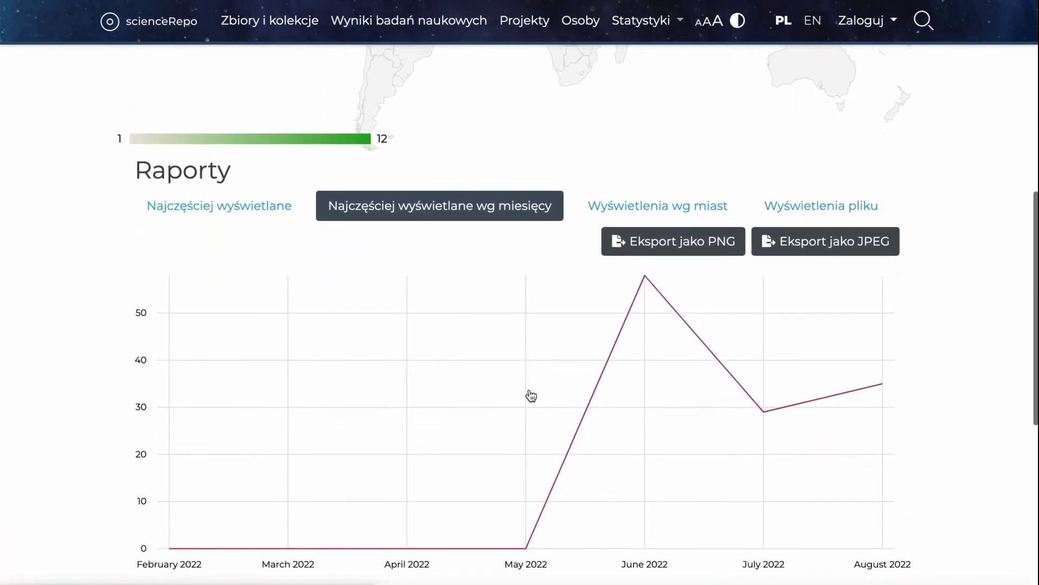
{"action": "left_click", "coordinate": [656, 206]}
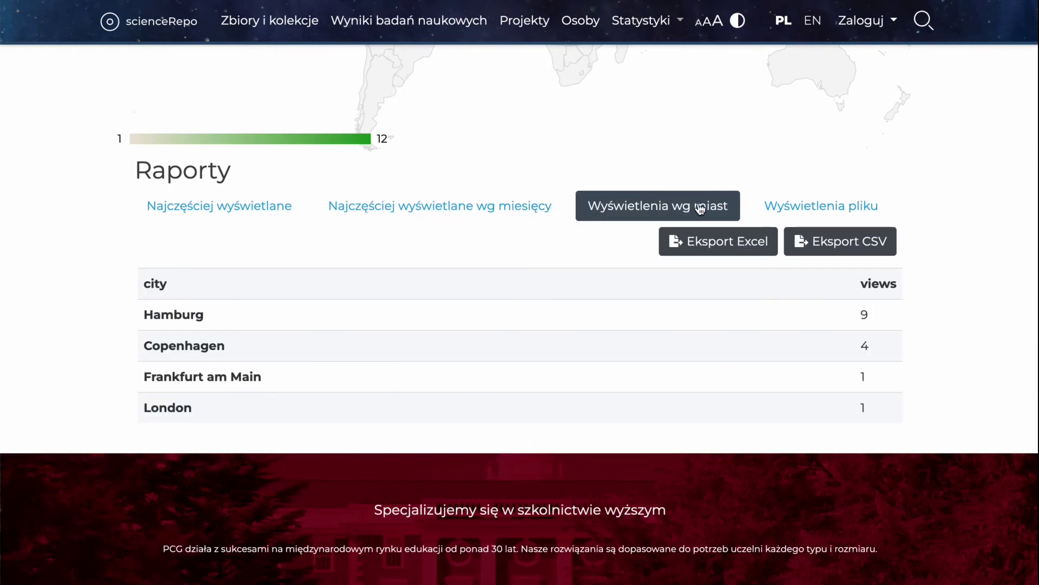
{"action": "left_click", "coordinate": [795, 206]}
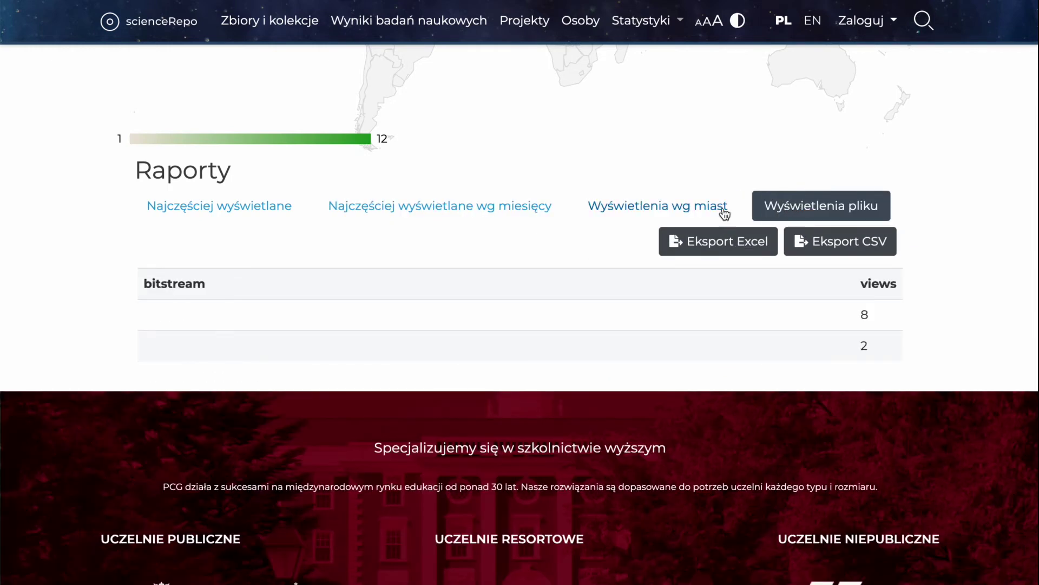
{"action": "left_click", "coordinate": [270, 207]}
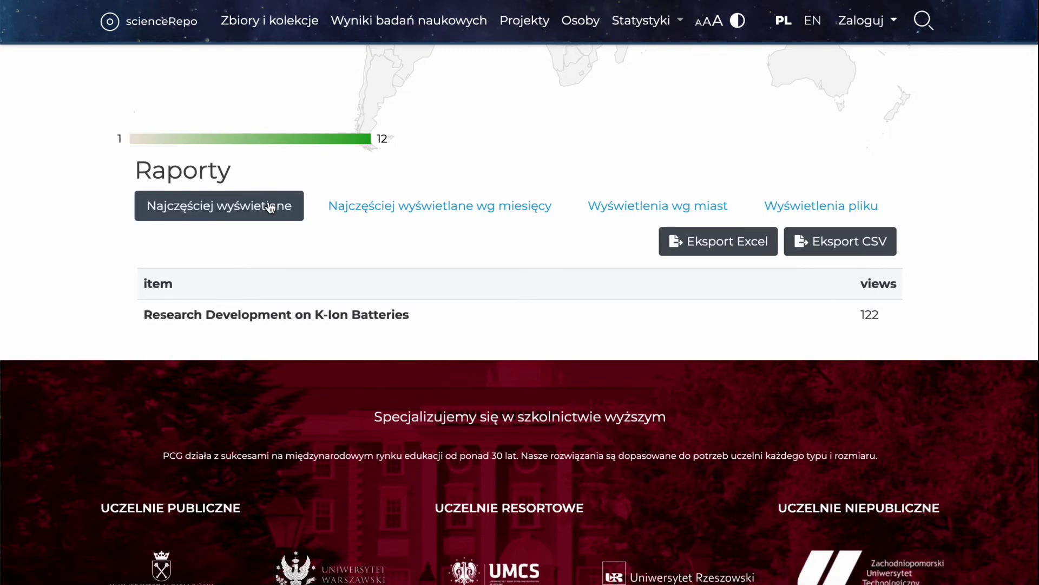
{"action": "left_click", "coordinate": [372, 214]}
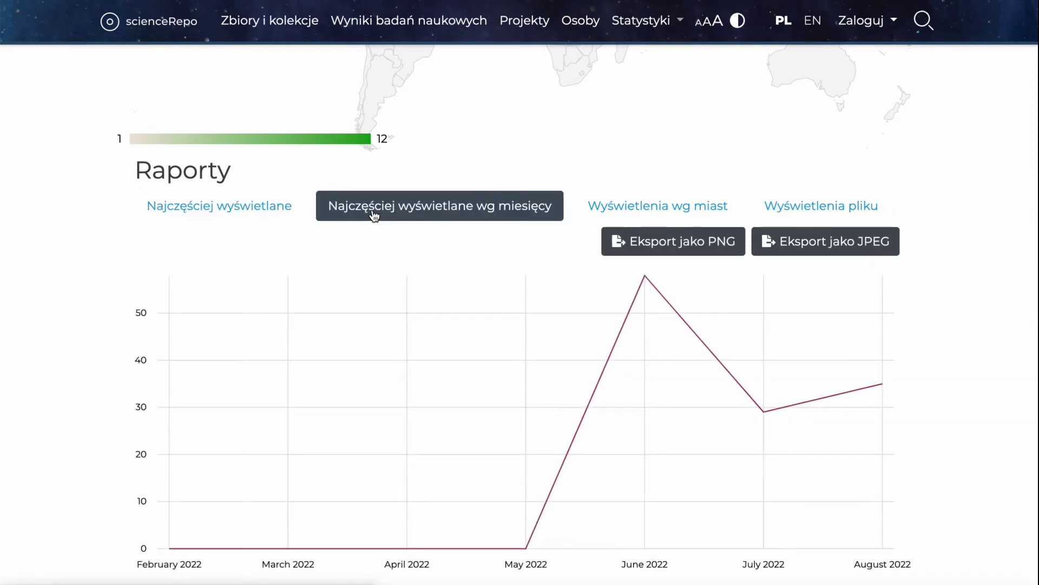
{"action": "scroll", "coordinate": [374, 214], "scroll_direction": "up", "scroll_amount": 5}
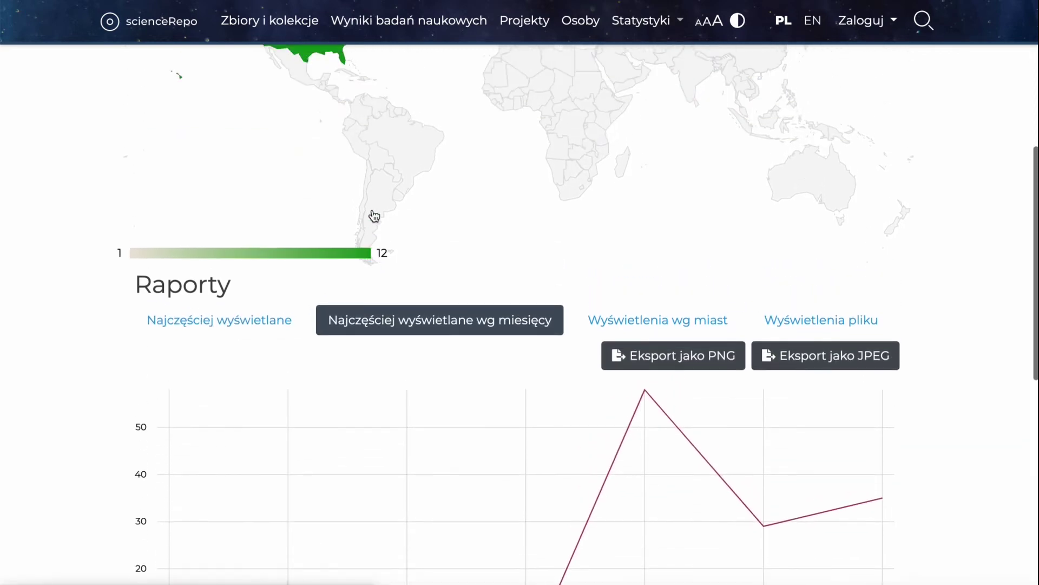
{"action": "scroll", "coordinate": [372, 213], "scroll_direction": "up", "scroll_amount": 2}
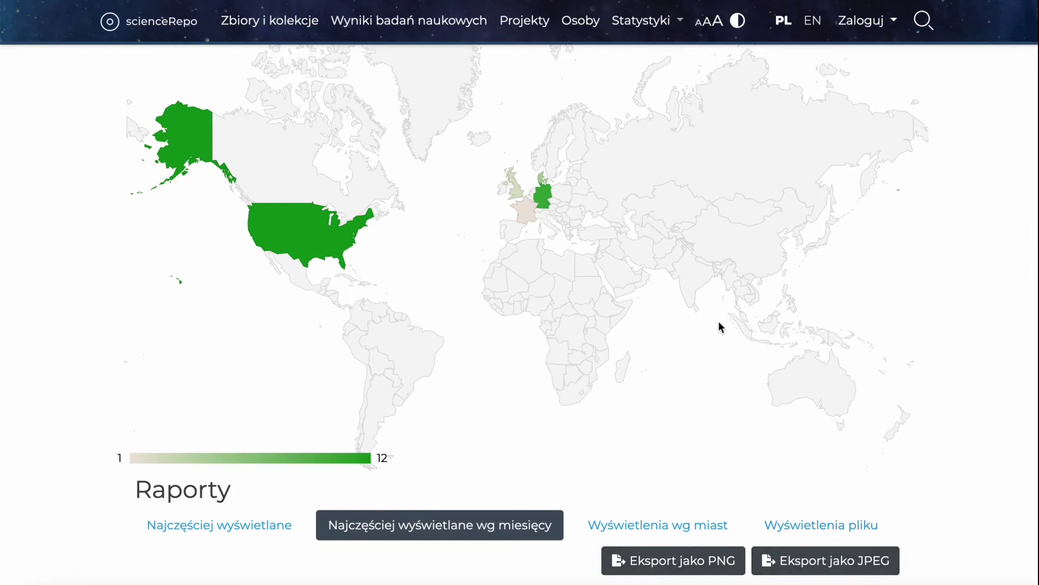
{"action": "scroll", "coordinate": [719, 326], "scroll_direction": "up", "scroll_amount": 4}
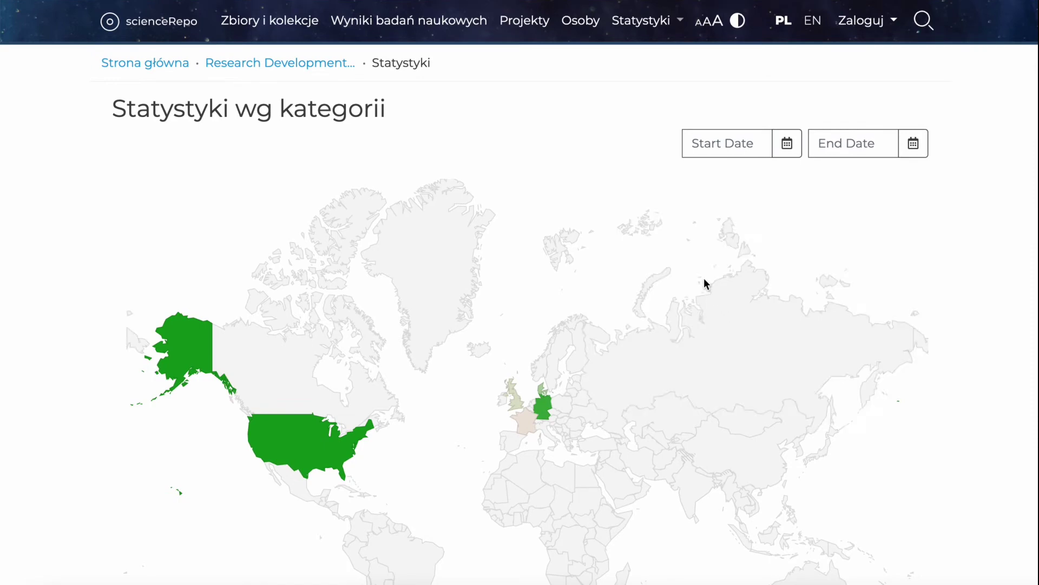
{"action": "scroll", "coordinate": [705, 279], "scroll_direction": "down", "scroll_amount": 1}
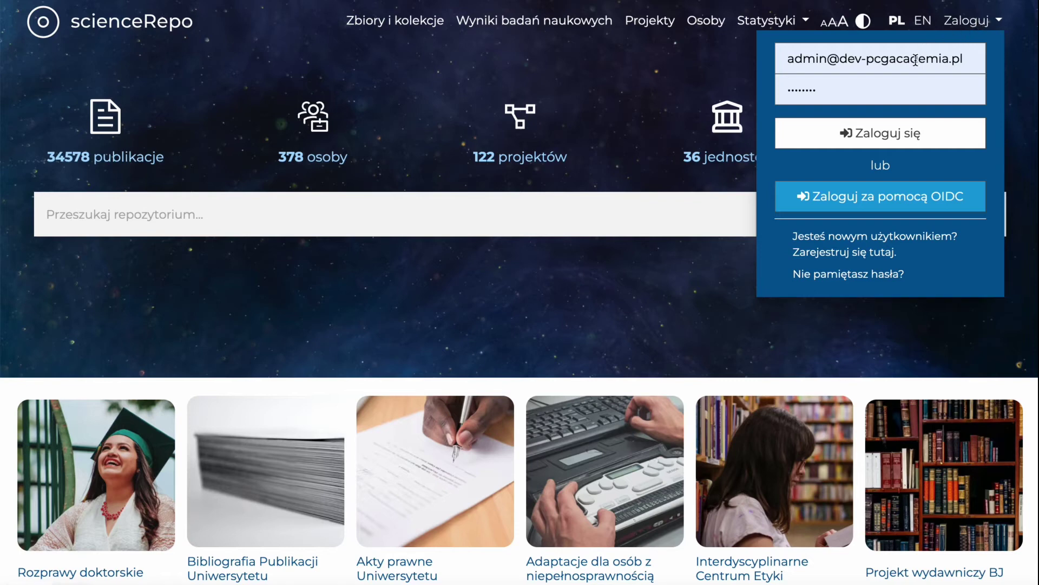
- Log in to the repository with the prefilled administrator account and look through the sections of the administration panel
{"action": "left_click", "coordinate": [882, 135]}
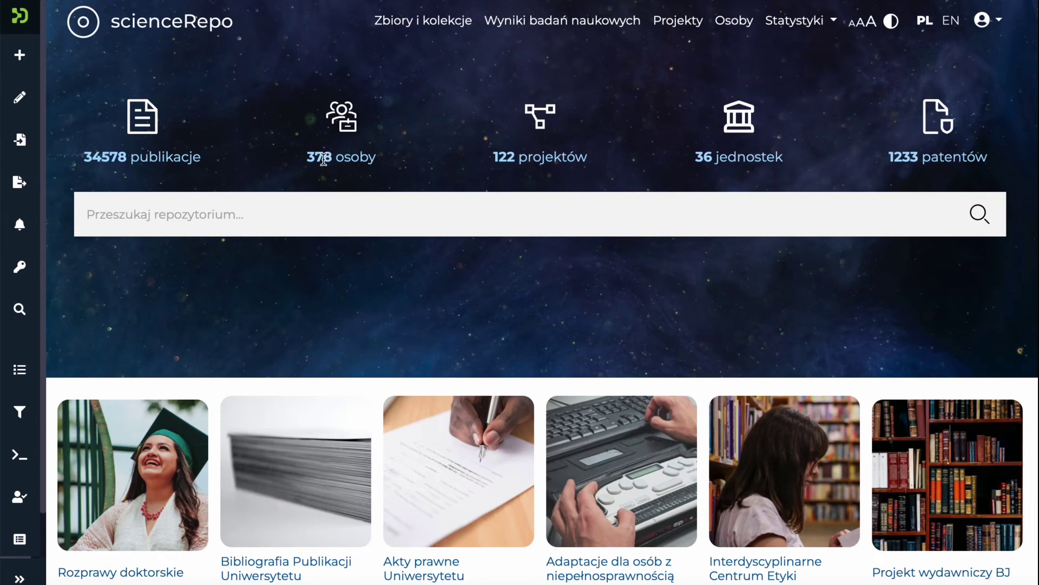
{"action": "mouse_move", "coordinate": [23, 60]}
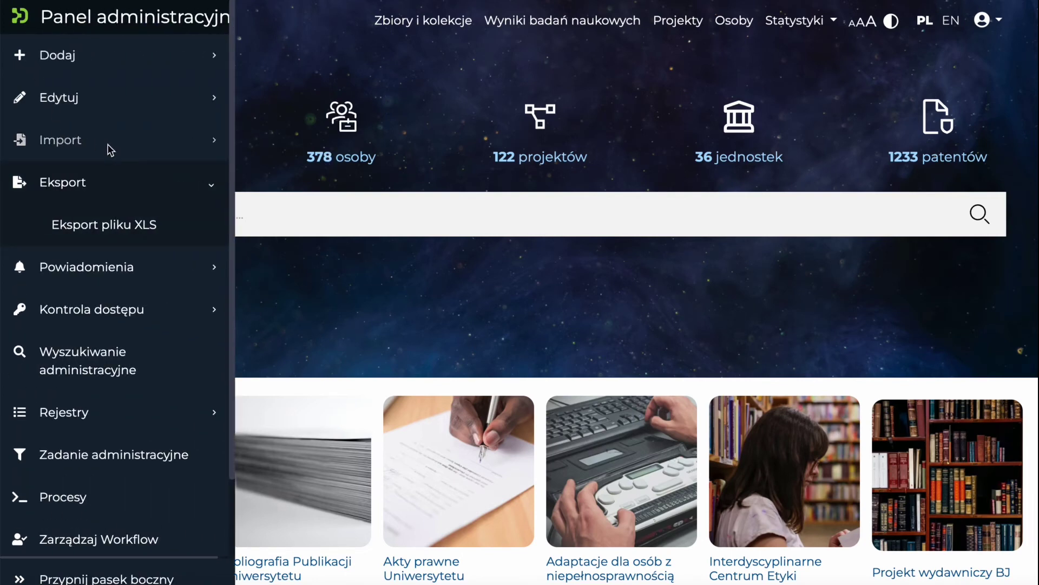
{"action": "scroll", "coordinate": [109, 214], "scroll_direction": "down", "scroll_amount": 1}
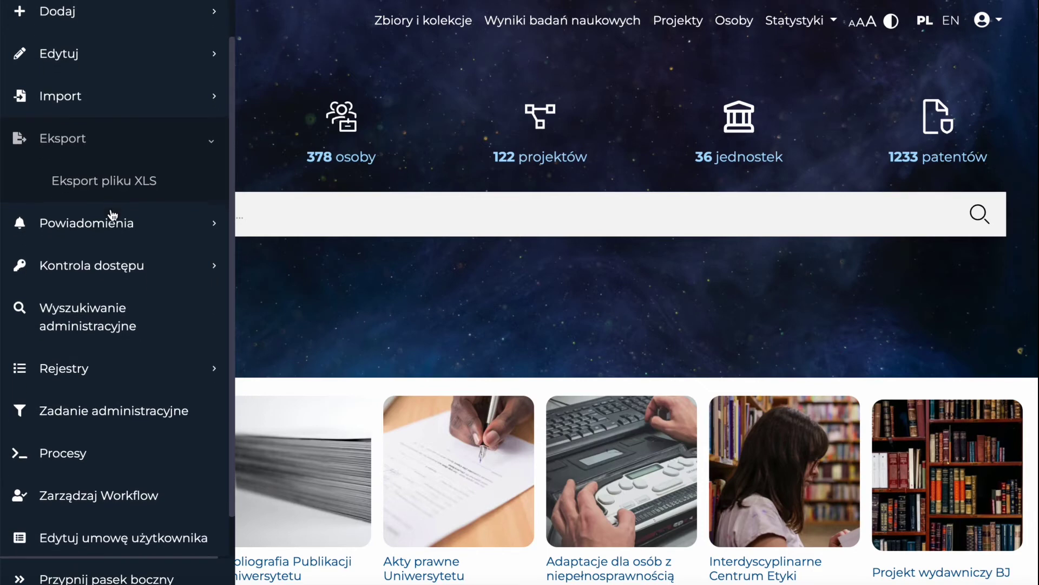
{"action": "left_click", "coordinate": [216, 264]}
{"action": "left_click", "coordinate": [216, 264]}
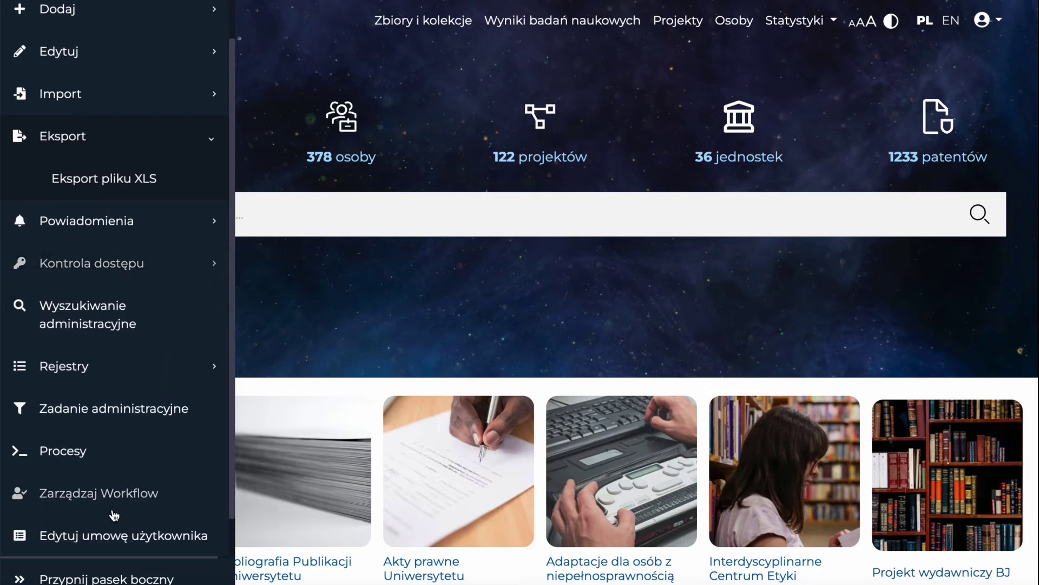
{"action": "scroll", "coordinate": [114, 515], "scroll_direction": "down", "scroll_amount": 1}
{"action": "scroll", "coordinate": [114, 515], "scroll_direction": "up", "scroll_amount": 2}
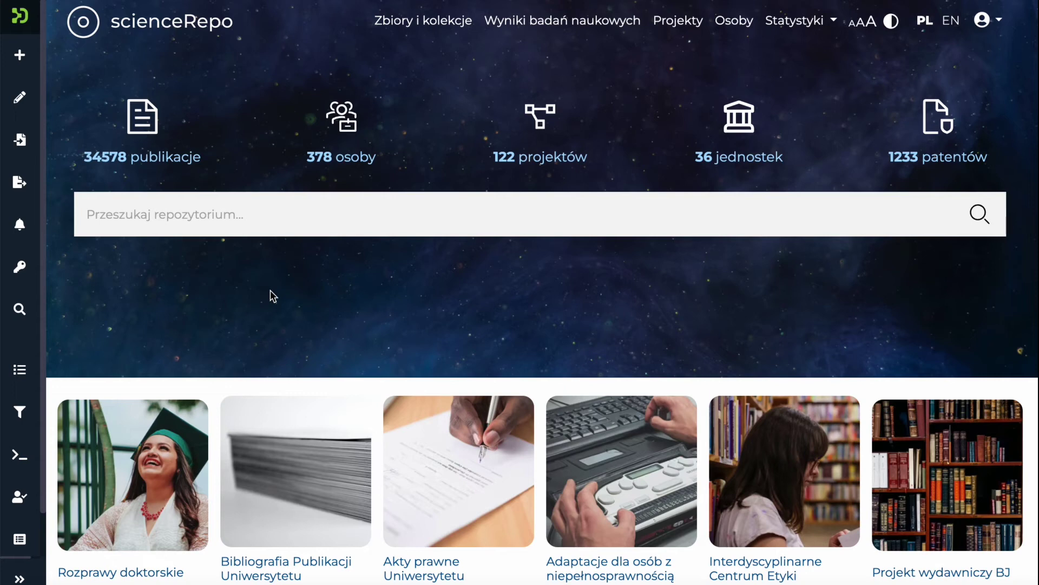
- Create a new item in the CRIS Publication collection, finding the collection by searching for "public"
{"action": "mouse_move", "coordinate": [36, 122]}
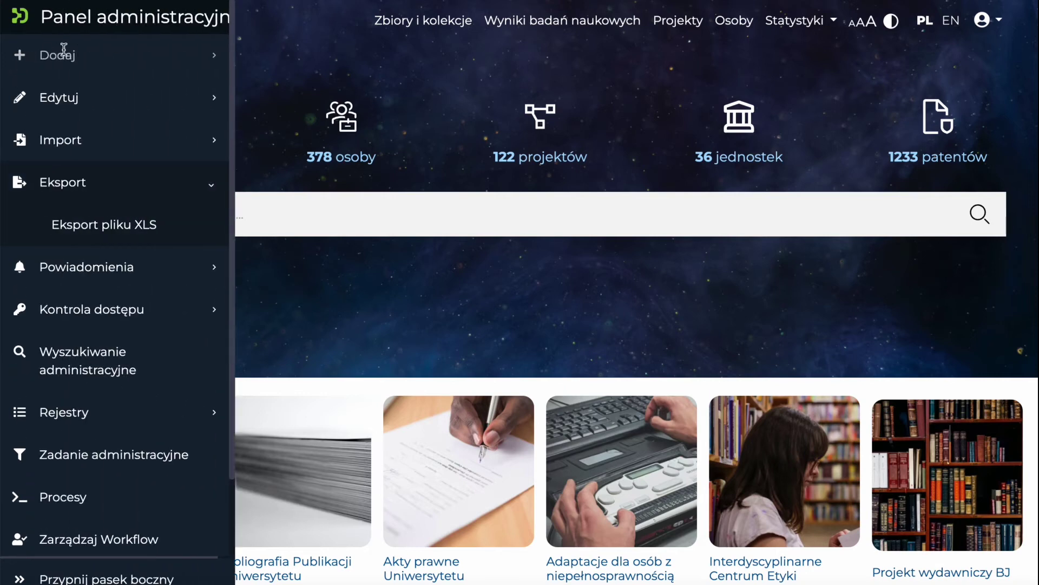
{"action": "left_click", "coordinate": [93, 56]}
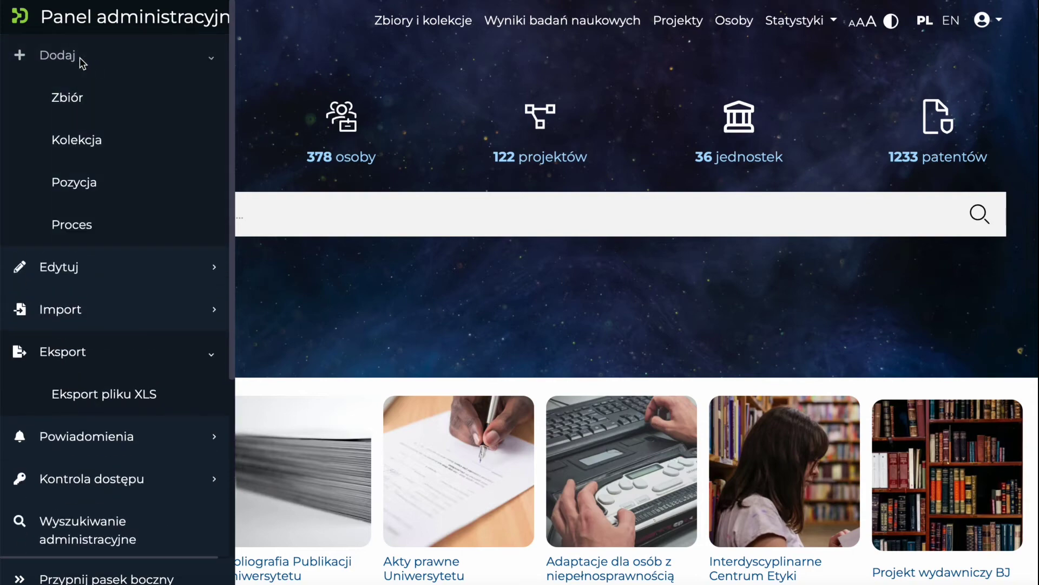
{"action": "left_click", "coordinate": [77, 188]}
{"action": "type", "text": "p"}
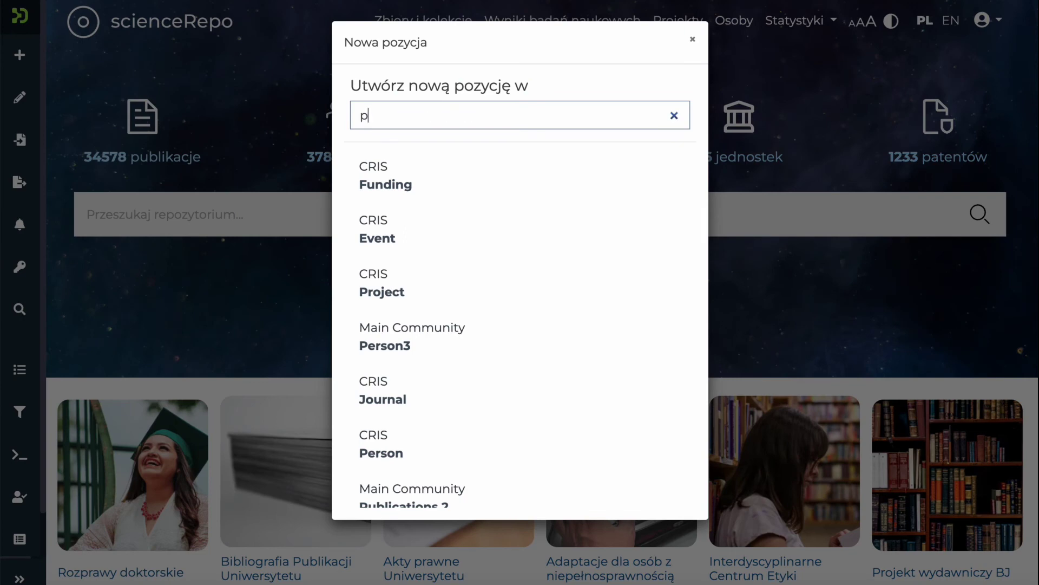
{"action": "type", "text": "ublic"}
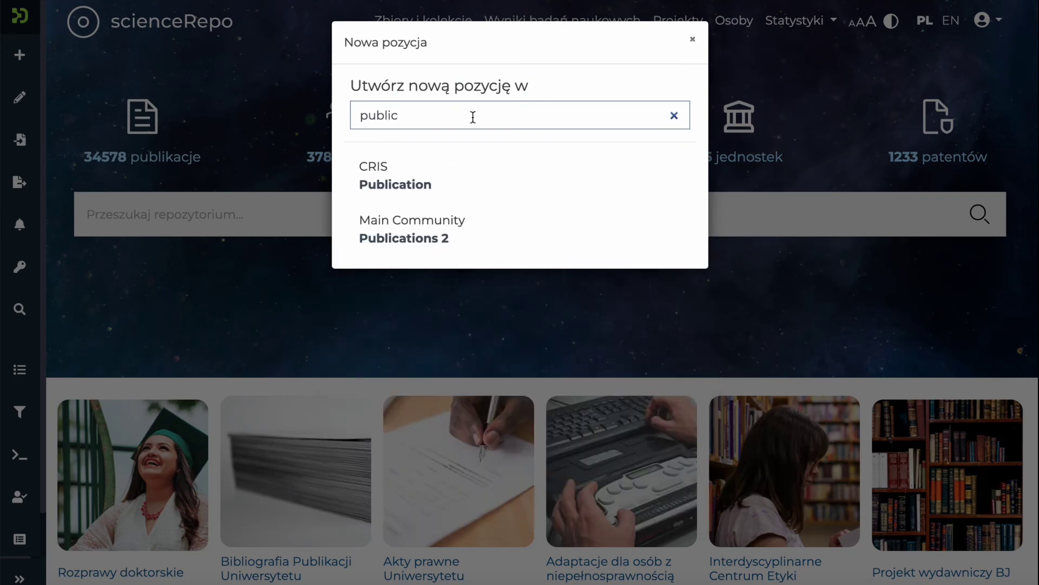
{"action": "left_click", "coordinate": [422, 187]}
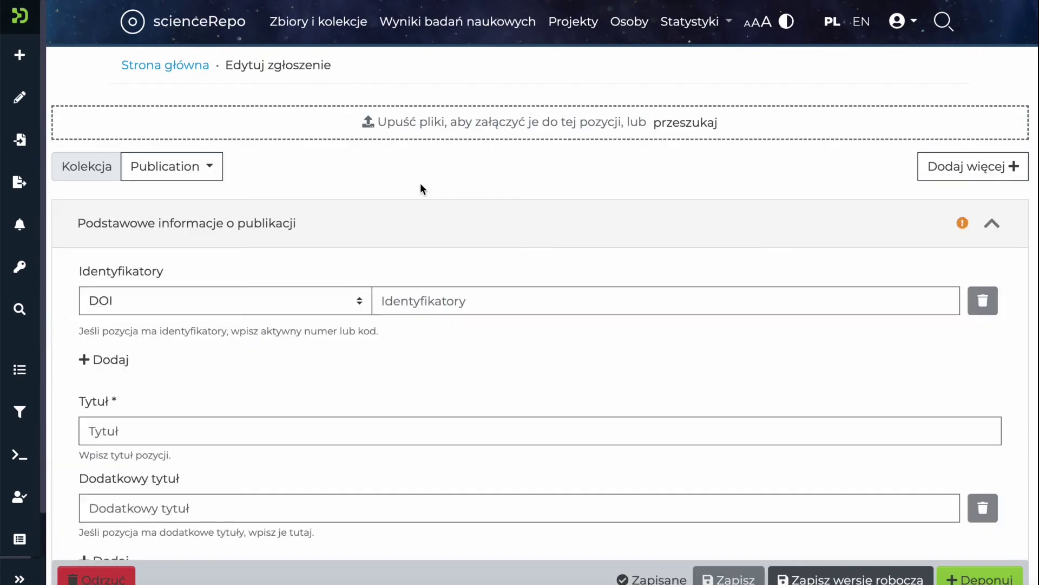
- Check the available identifier types, keep DOI, and enter 10.3390/risks9040059 to import the publication's metadata
{"action": "scroll", "coordinate": [421, 188], "scroll_direction": "down", "scroll_amount": 1}
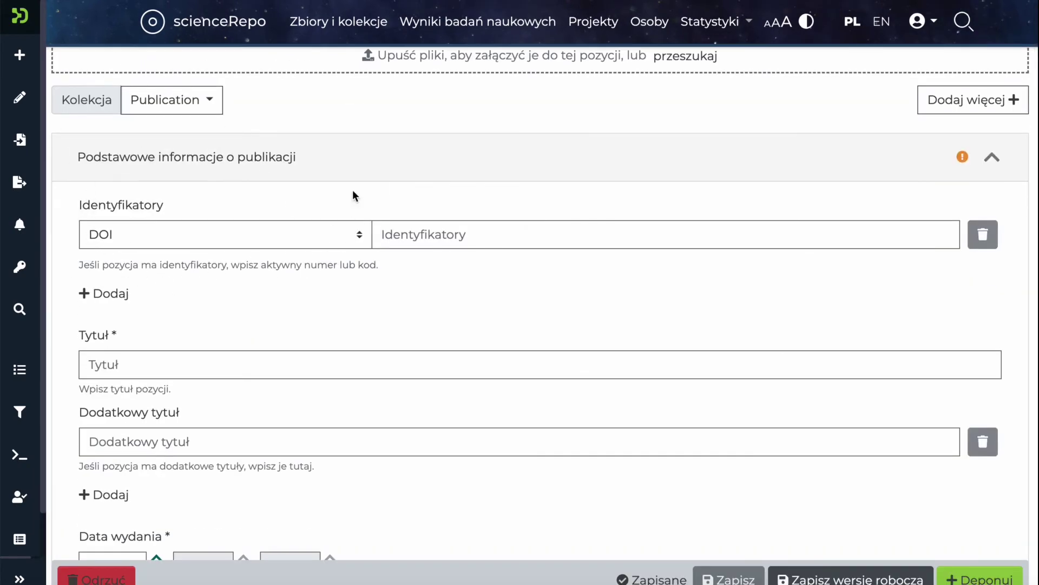
{"action": "left_click", "coordinate": [270, 236]}
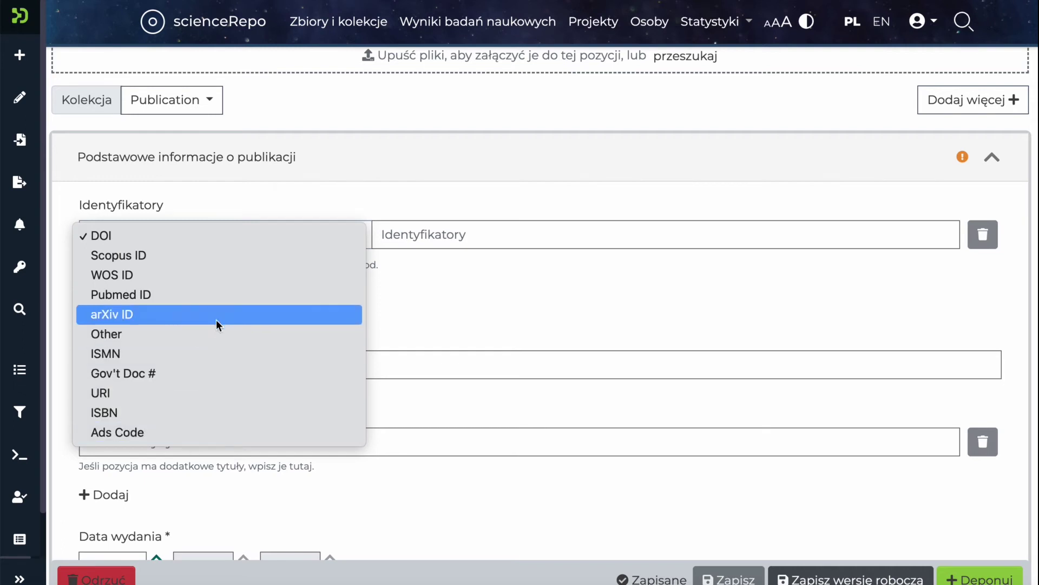
{"action": "left_click", "coordinate": [258, 236]}
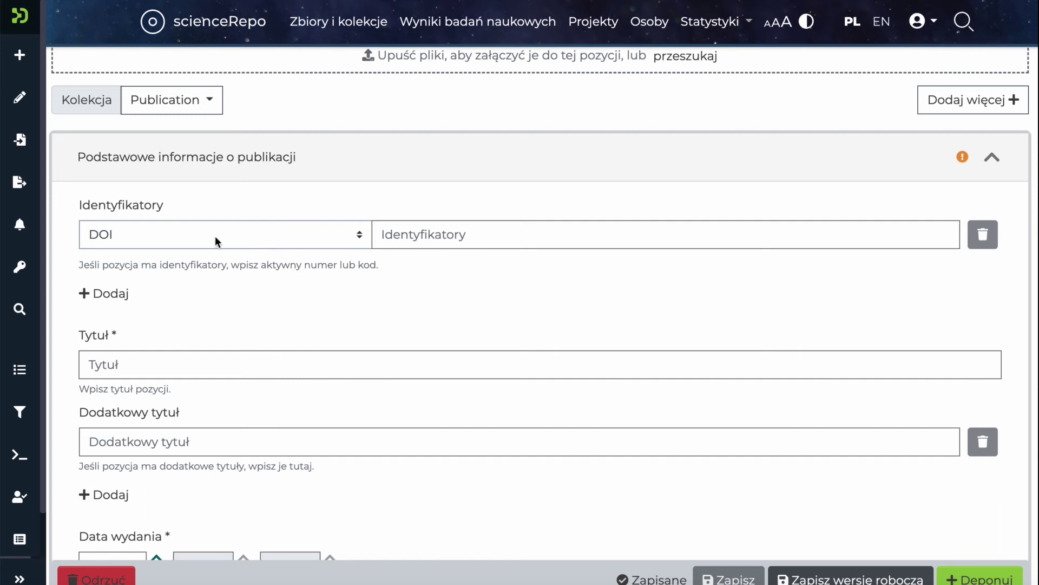
{"action": "left_click", "coordinate": [456, 234]}
{"action": "type", "text": "10.3390/risks9040059"}
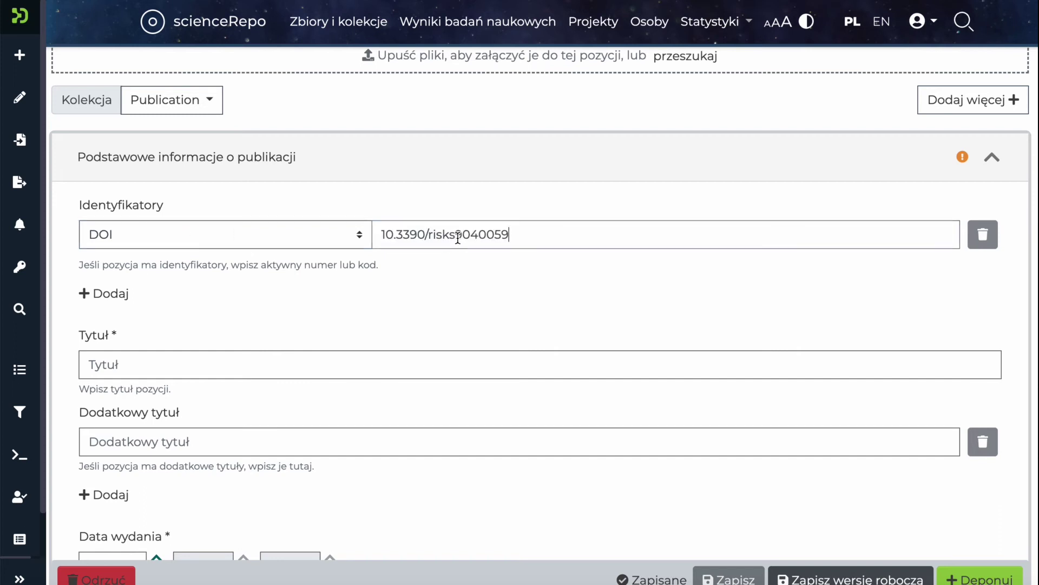
{"action": "left_click", "coordinate": [313, 366]}
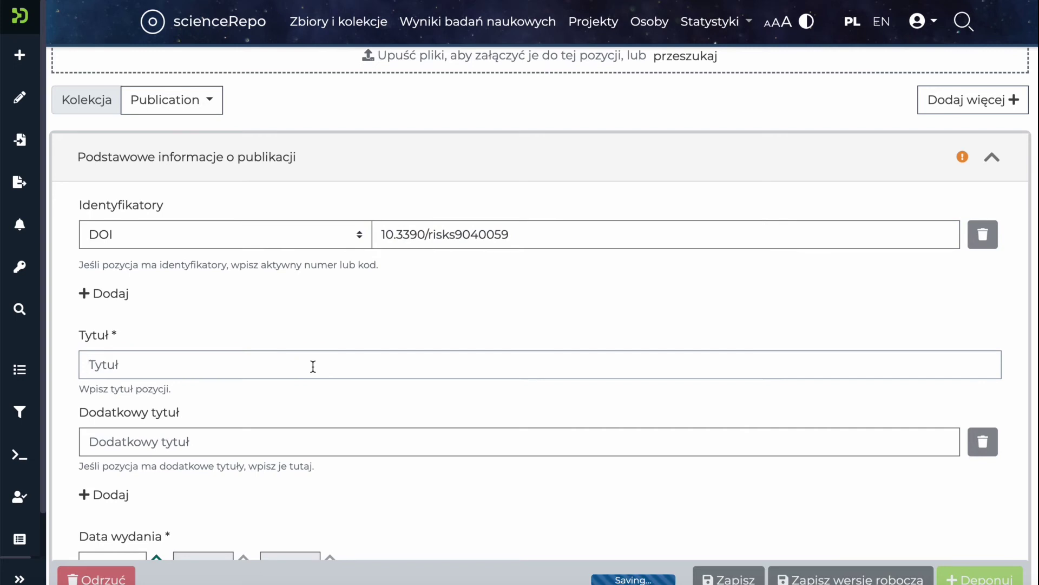
{"action": "type", "text": "Risk of Increased Acceptance for Organizational Nepotism and Cronyism during the COVID-19 Pandemic"}
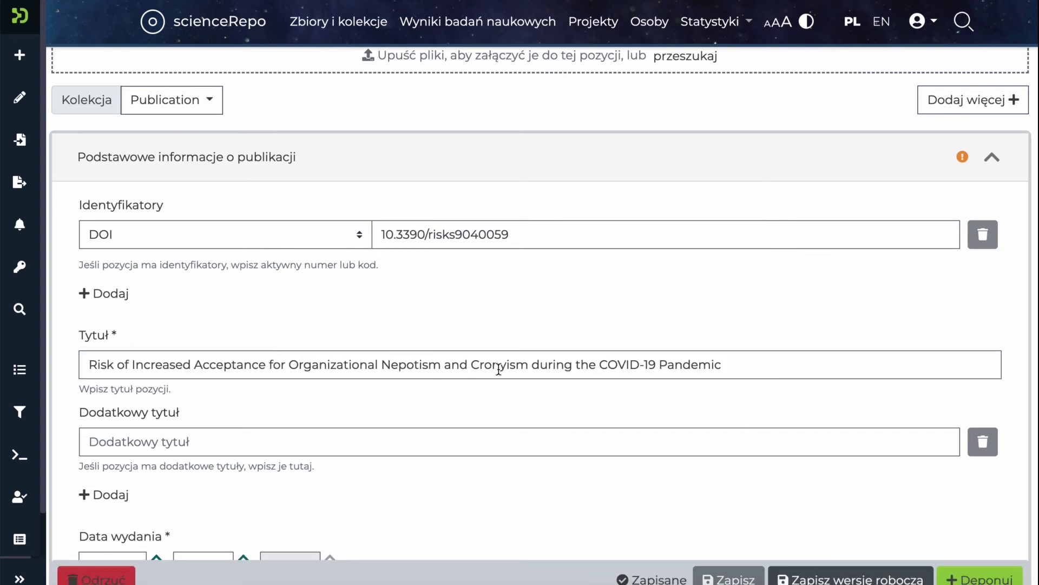
- Review the imported issue date, authors, item type, abstract and bibliographic details in the submission form
{"action": "scroll", "coordinate": [423, 371], "scroll_direction": "down", "scroll_amount": 3}
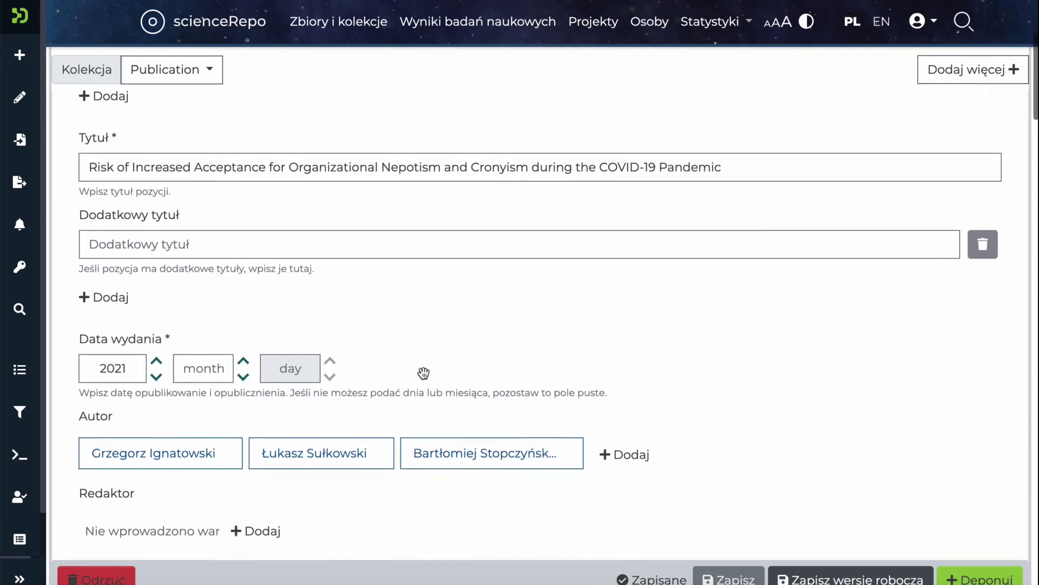
{"action": "scroll", "coordinate": [138, 404], "scroll_direction": "down", "scroll_amount": 1}
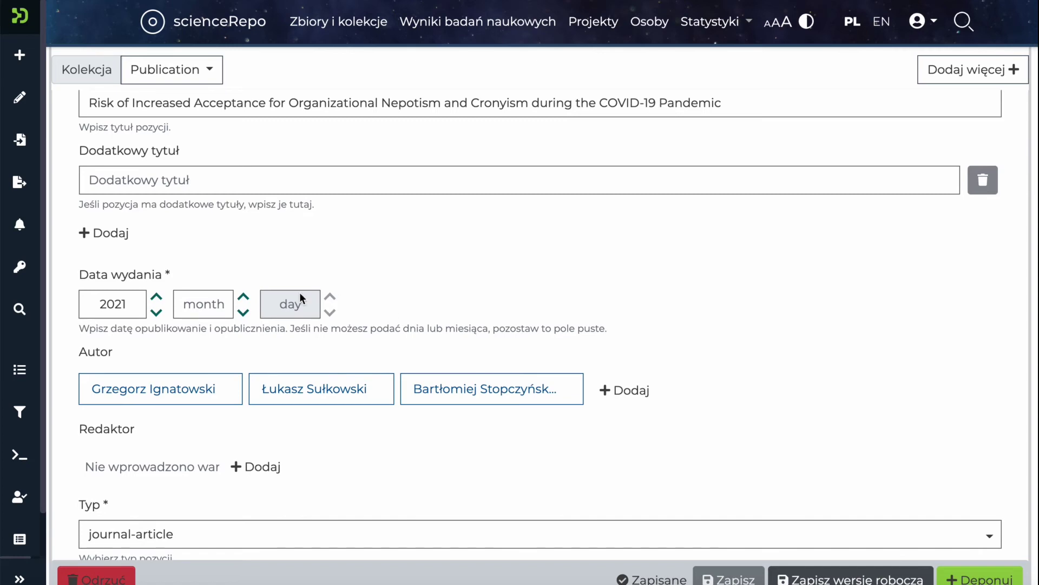
{"action": "scroll", "coordinate": [300, 295], "scroll_direction": "down", "scroll_amount": 7}
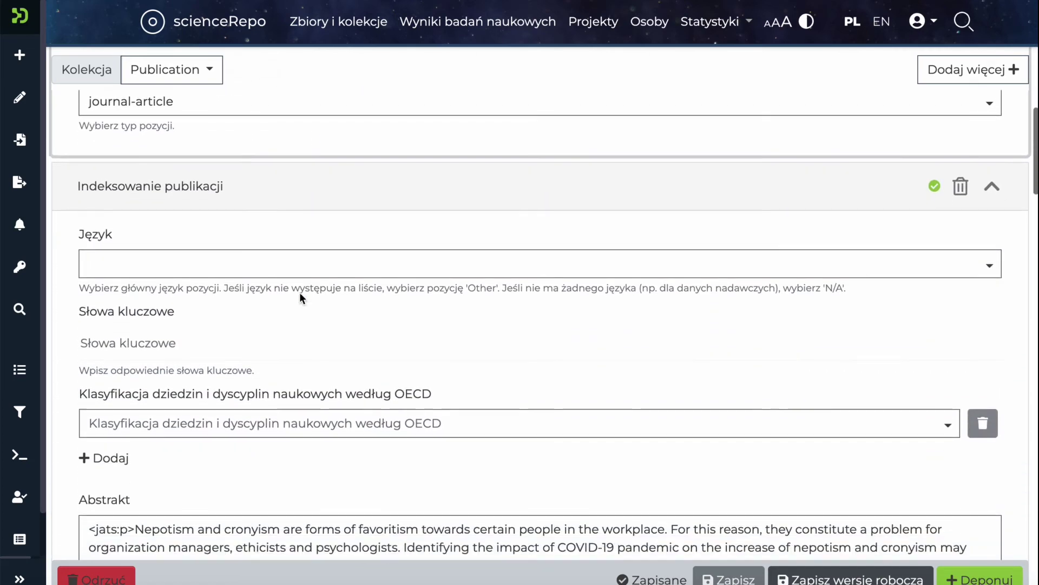
{"action": "scroll", "coordinate": [301, 297], "scroll_direction": "down", "scroll_amount": 3}
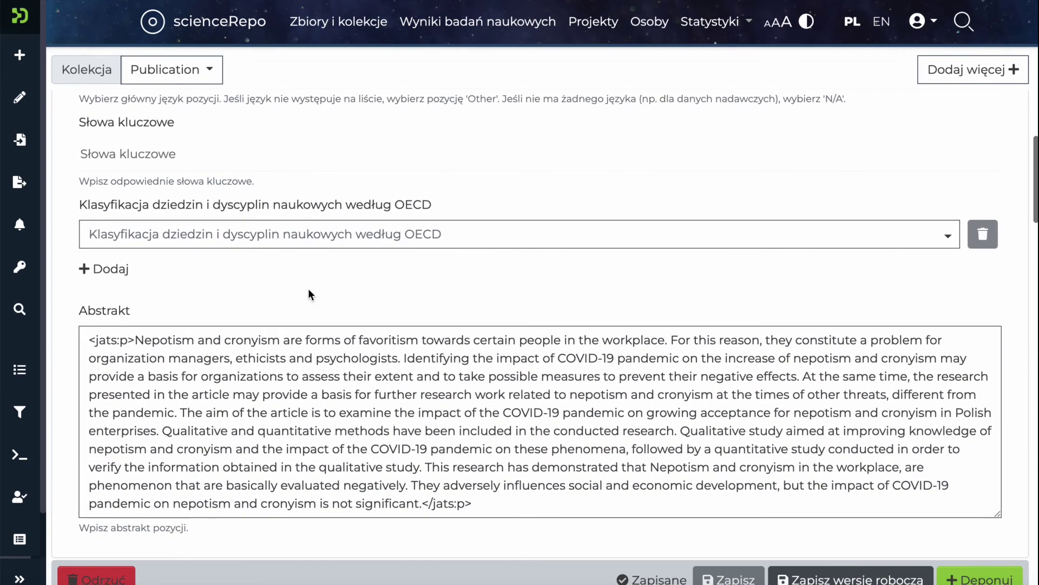
{"action": "scroll", "coordinate": [247, 368], "scroll_direction": "down", "scroll_amount": 3}
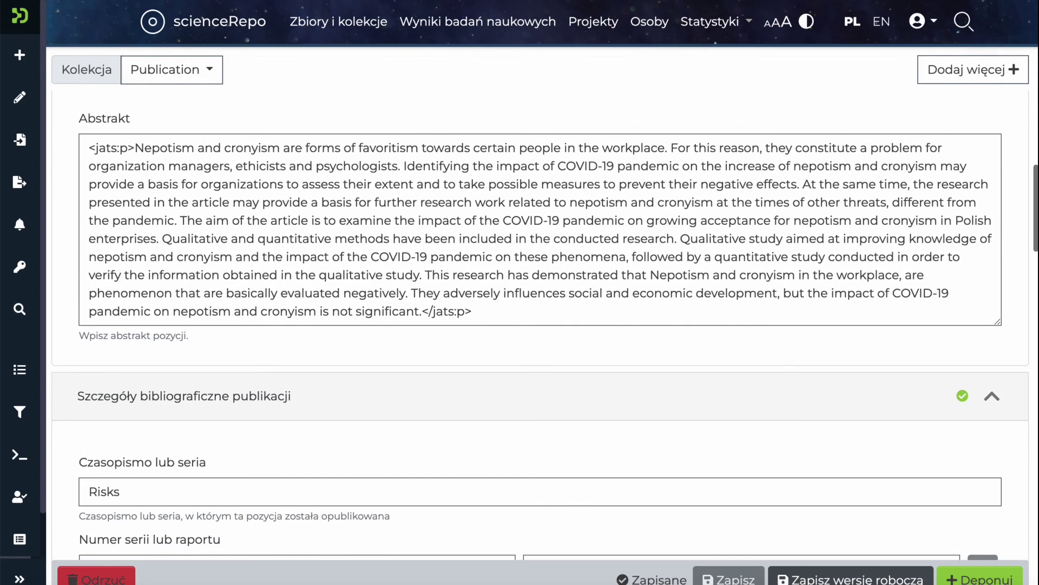
{"action": "scroll", "coordinate": [245, 366], "scroll_direction": "down", "scroll_amount": 3}
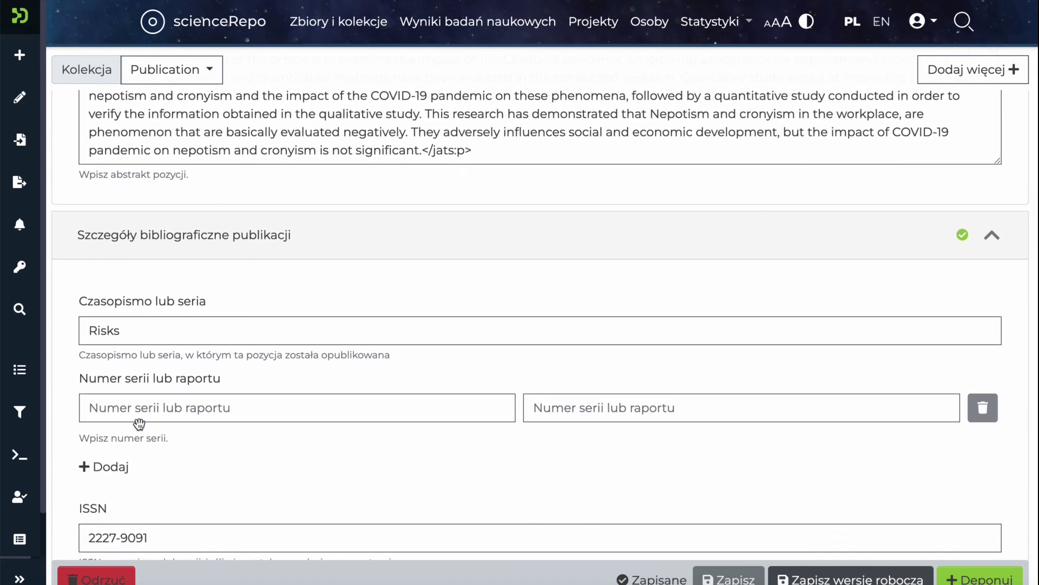
- Add a fourth author to the publication, choosing the matching repository record affiliated with the University of Antwerp
{"action": "scroll", "coordinate": [262, 388], "scroll_direction": "up", "scroll_amount": 9}
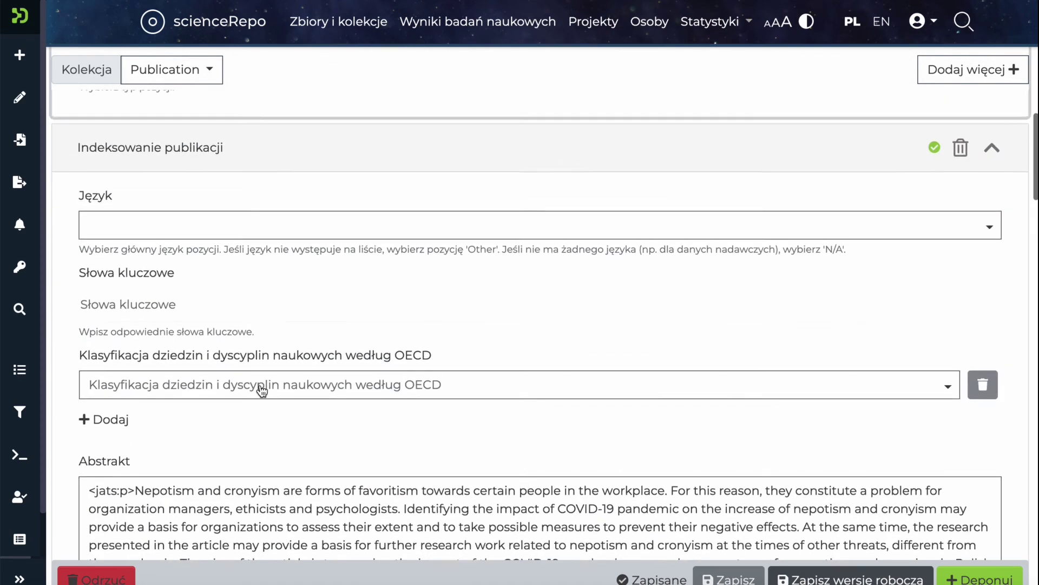
{"action": "scroll", "coordinate": [262, 389], "scroll_direction": "up", "scroll_amount": 6}
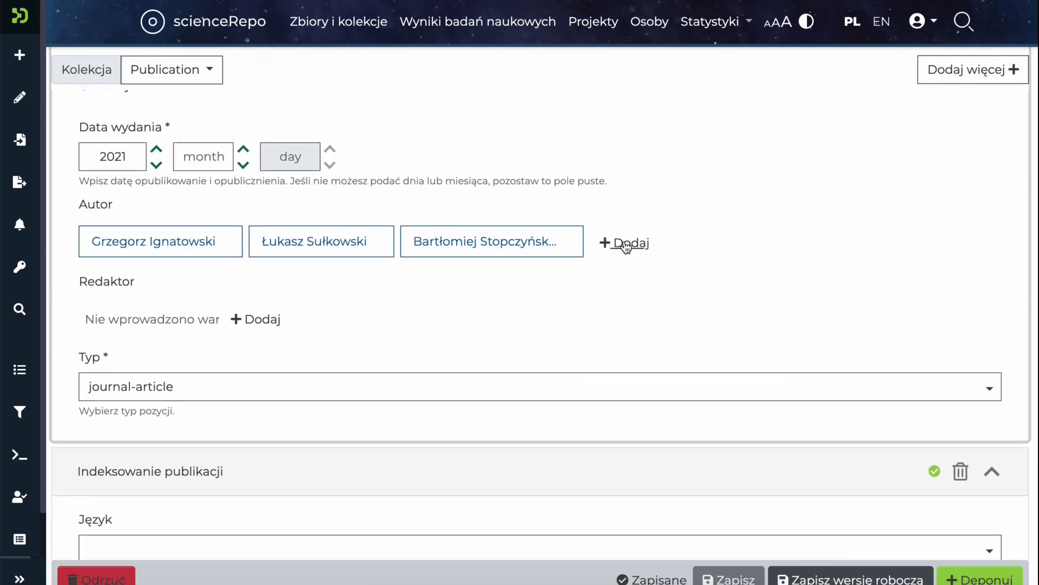
{"action": "left_click", "coordinate": [626, 245]}
{"action": "type", "text": "blod"}
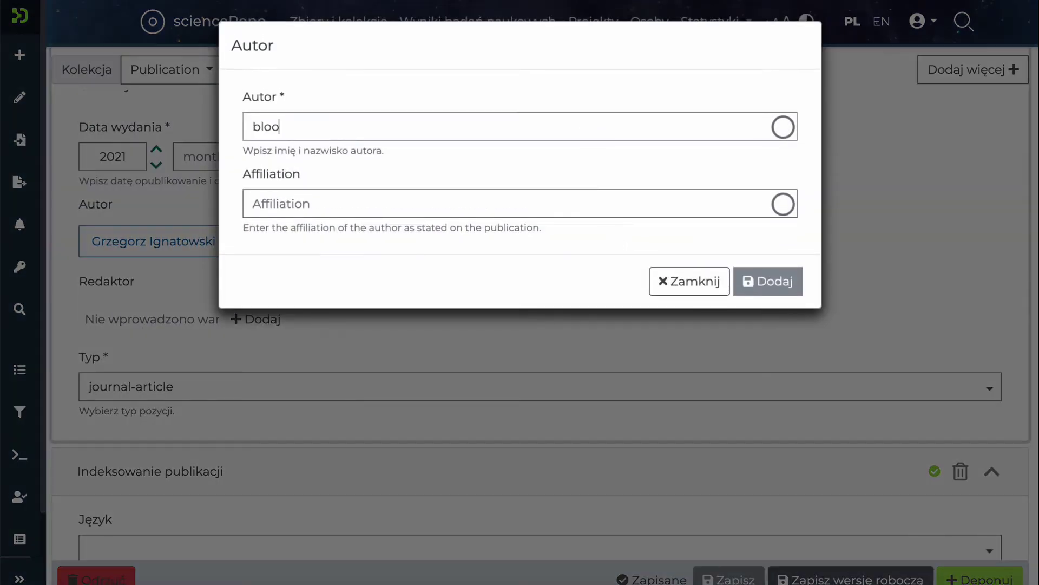
{"action": "type", "text": "m"}
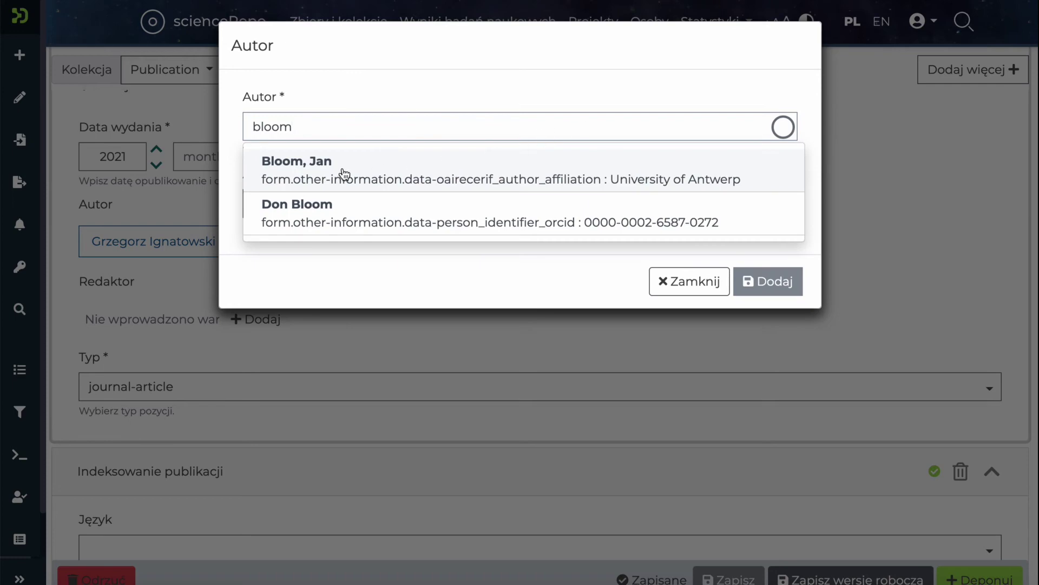
{"action": "left_click", "coordinate": [339, 177]}
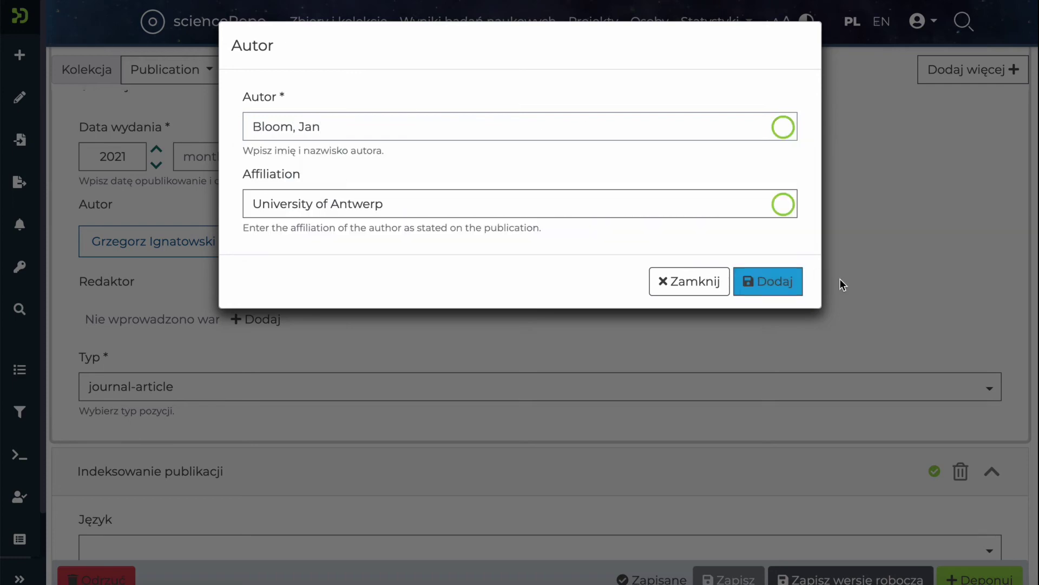
{"action": "left_click", "coordinate": [778, 282]}
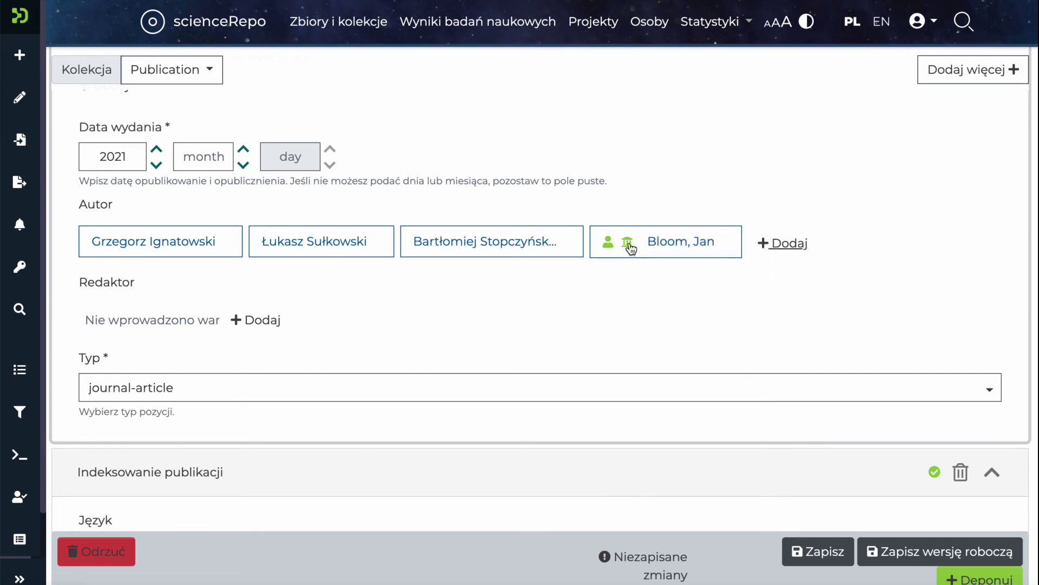
- Add Stephen Hawking as another author by searching for "hawking" and selecting the matching record, leaving the affiliation empty
{"action": "left_click", "coordinate": [790, 244]}
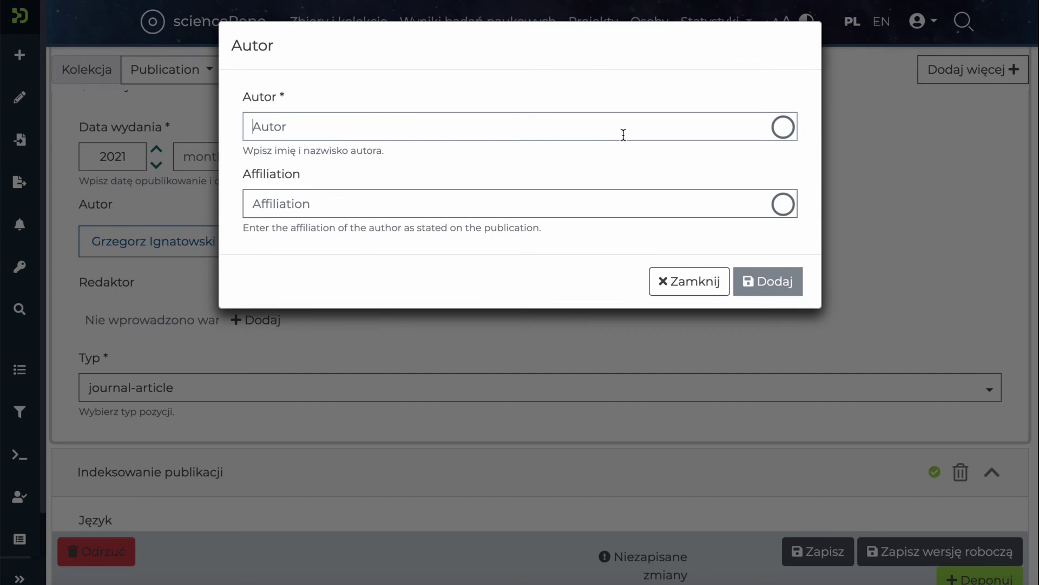
{"action": "type", "text": "hawk"}
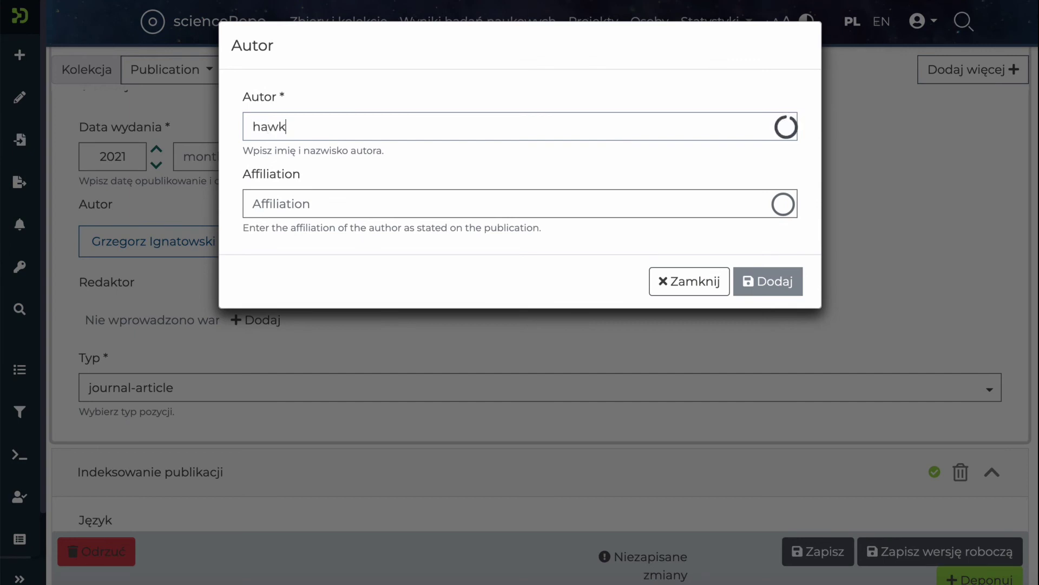
{"action": "type", "text": "ing"}
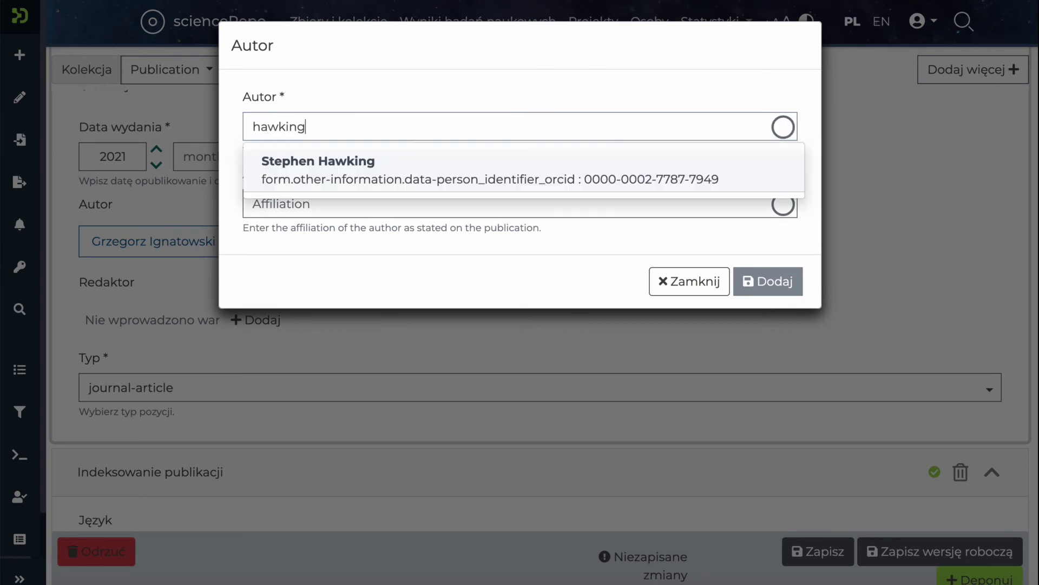
{"action": "left_click", "coordinate": [430, 159]}
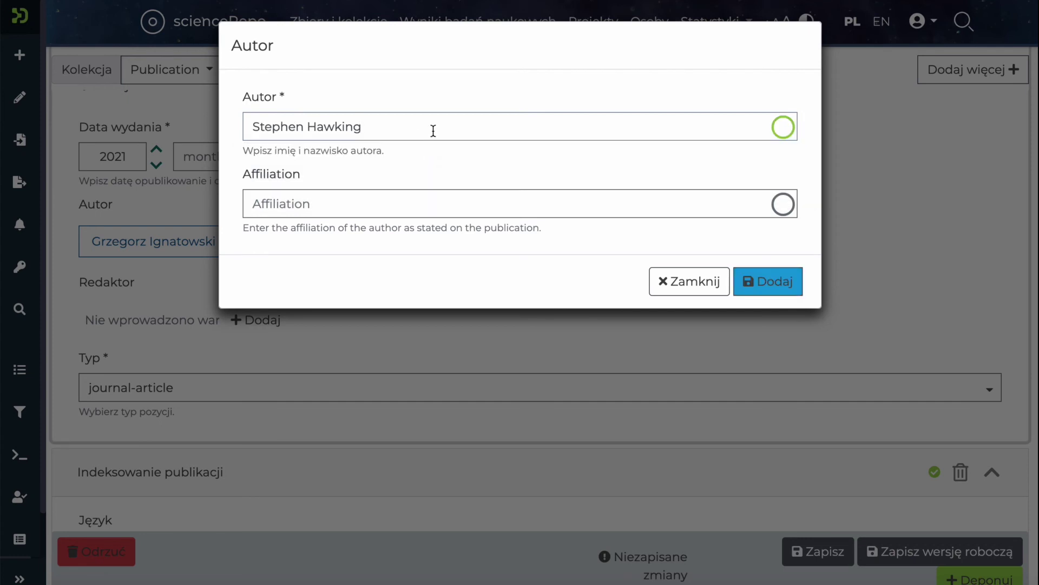
{"action": "left_click", "coordinate": [759, 283]}
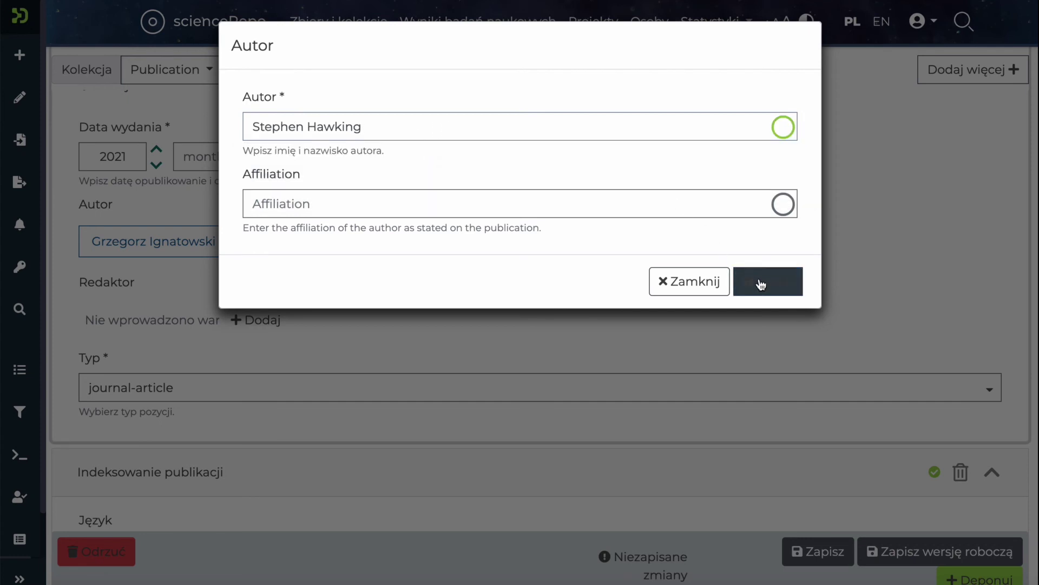
{"action": "left_click", "coordinate": [761, 283]}
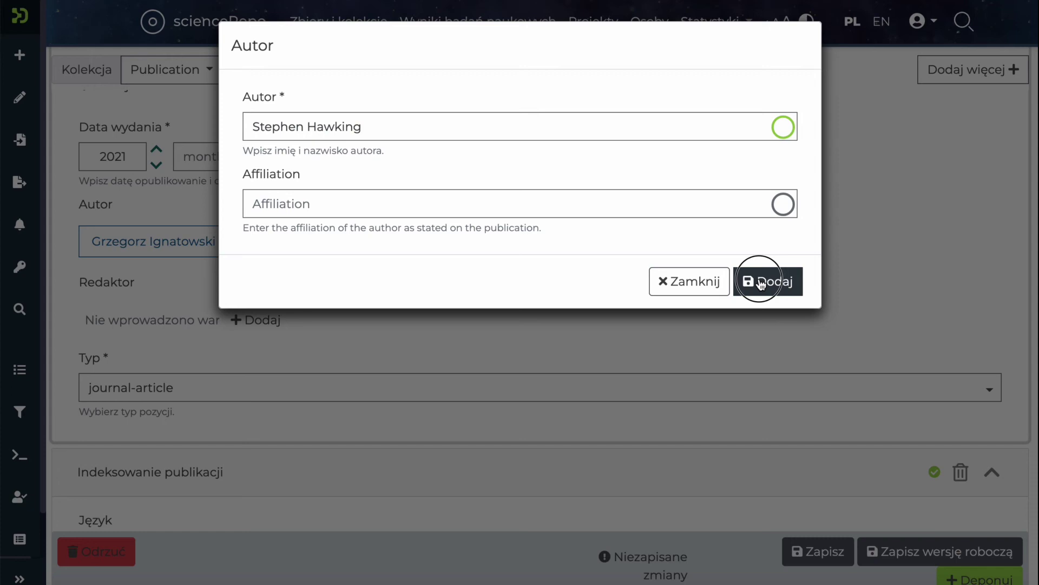
{"action": "left_click", "coordinate": [760, 283]}
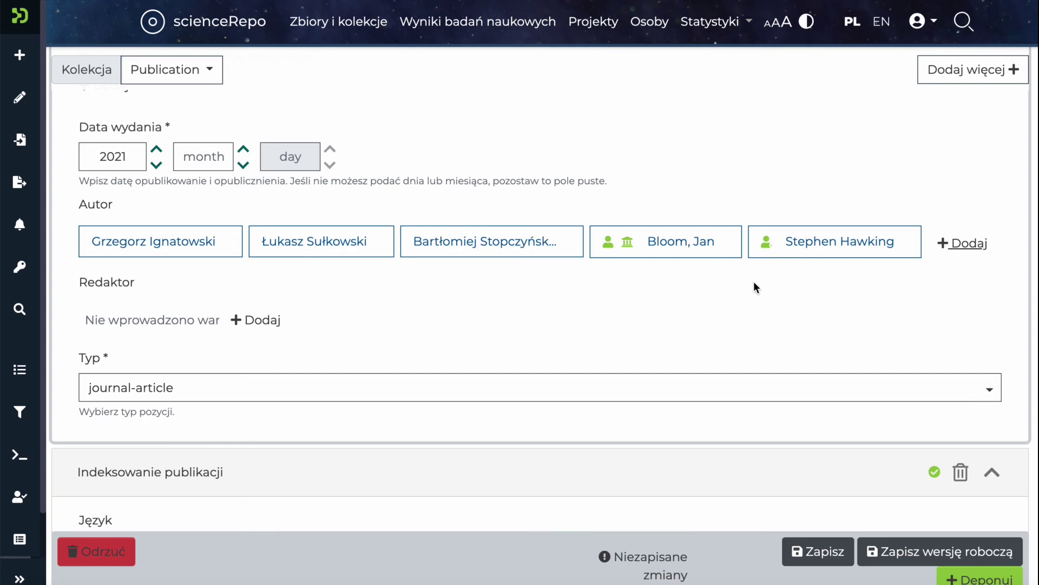
- Review the rest of the submission form, including indexing, abstract, bibliographic details, potential duplicates and file upload
{"action": "scroll", "coordinate": [757, 287], "scroll_direction": "down", "scroll_amount": 2}
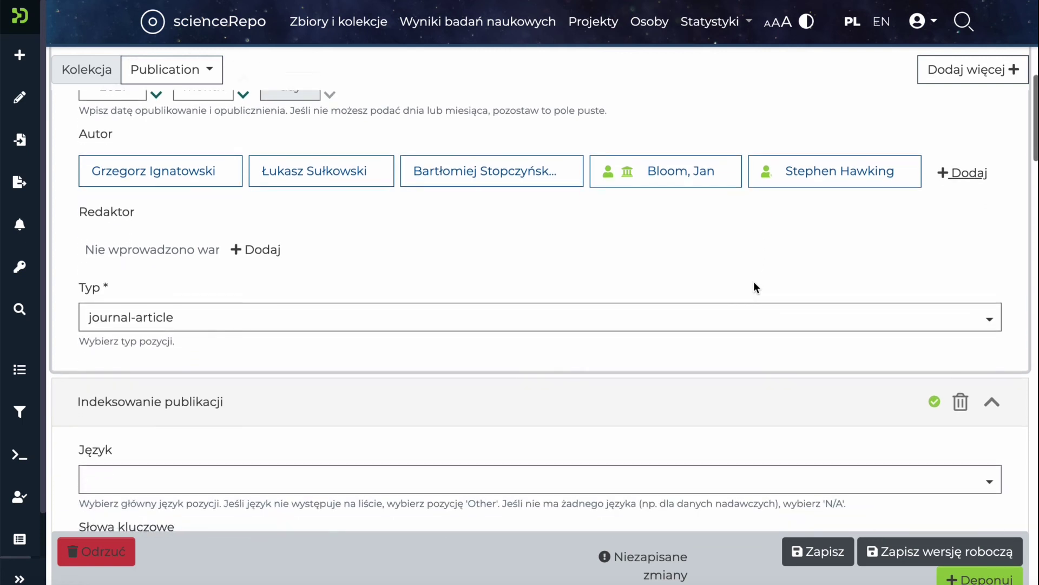
{"action": "scroll", "coordinate": [756, 287], "scroll_direction": "down", "scroll_amount": 4}
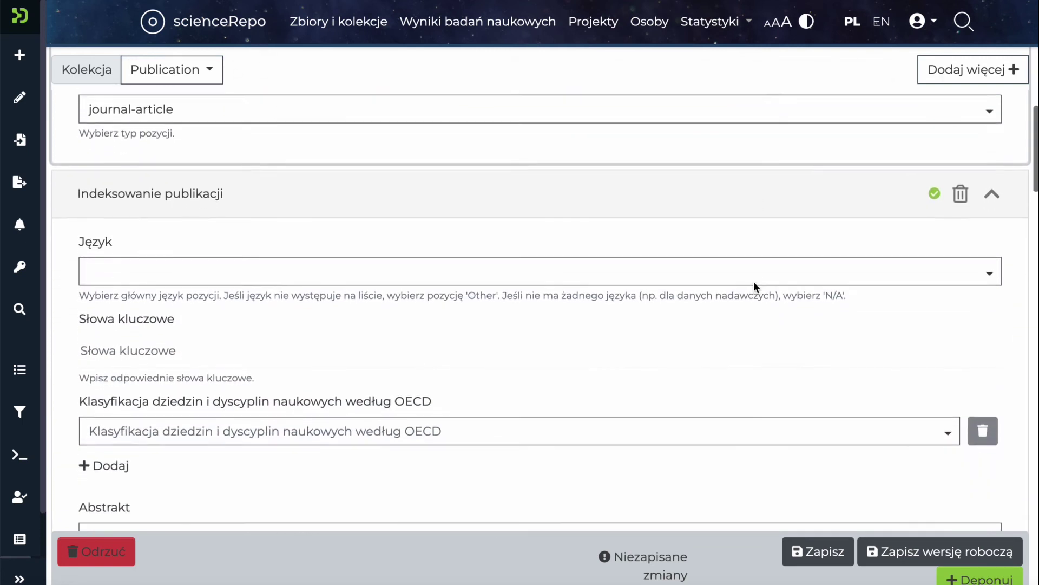
{"action": "scroll", "coordinate": [754, 281], "scroll_direction": "down", "scroll_amount": 6}
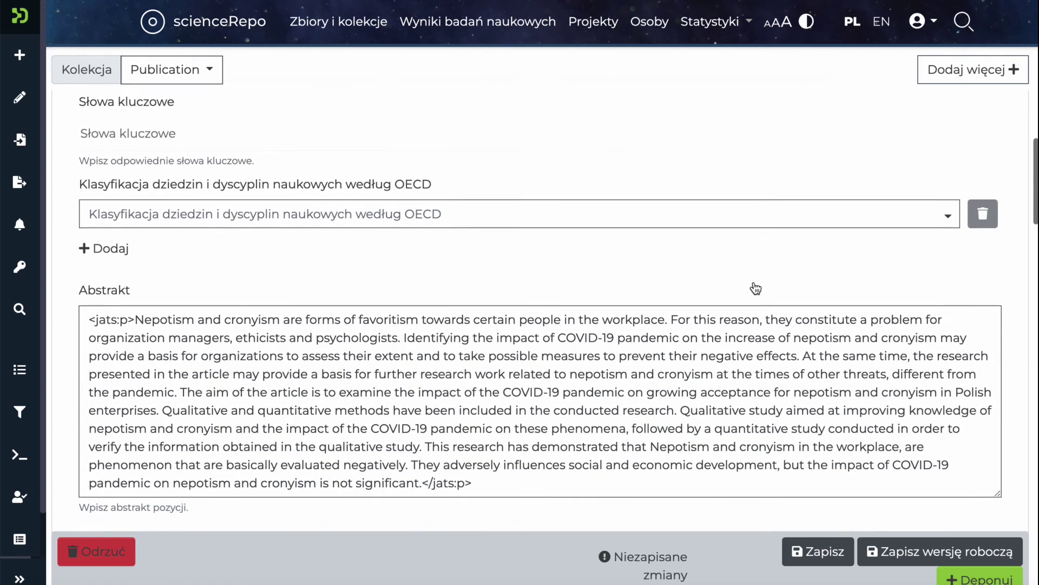
{"action": "scroll", "coordinate": [757, 286], "scroll_direction": "down", "scroll_amount": 5}
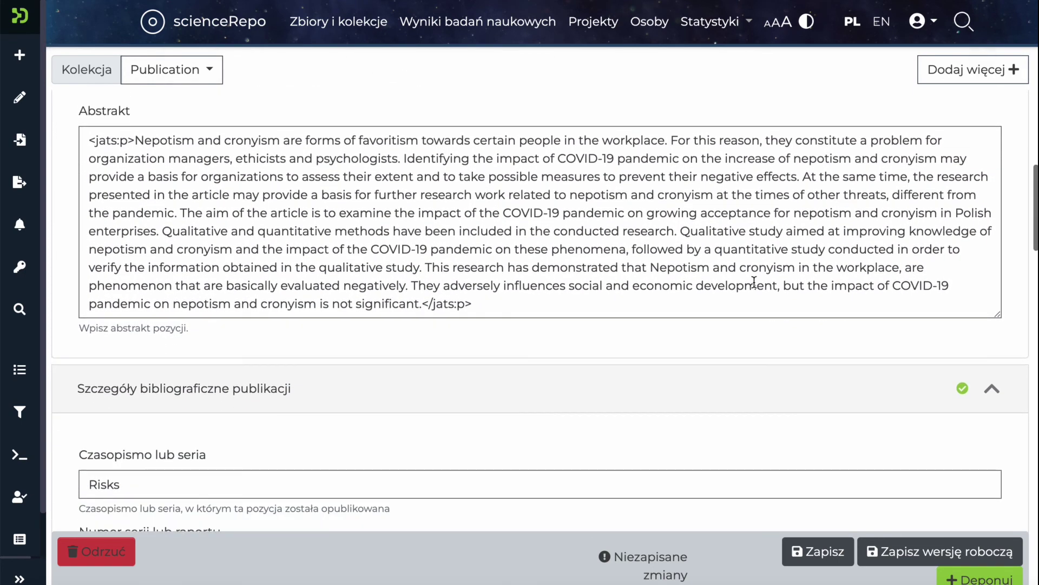
{"action": "scroll", "coordinate": [754, 282], "scroll_direction": "down", "scroll_amount": 7}
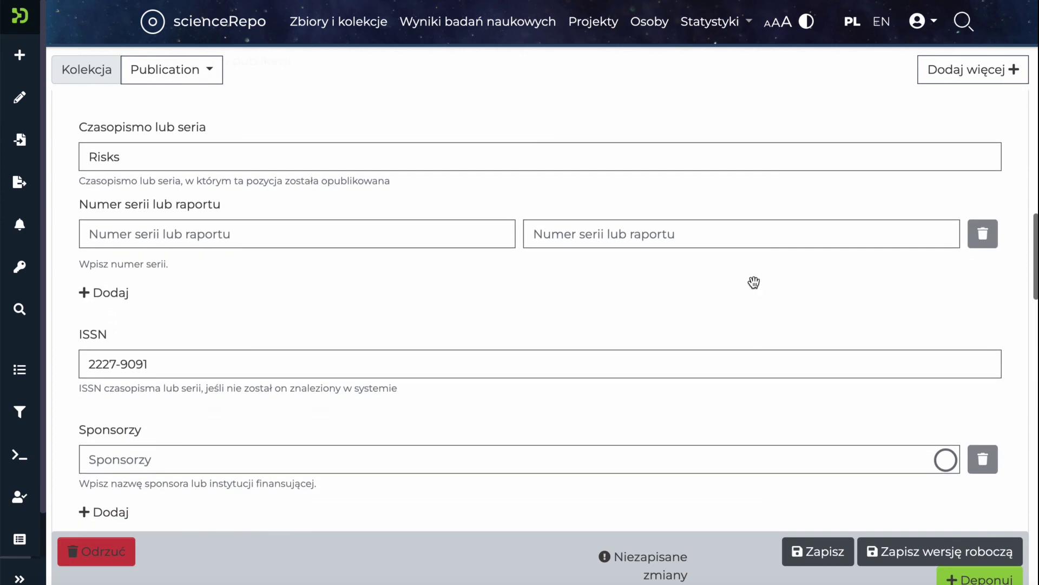
{"action": "scroll", "coordinate": [754, 282], "scroll_direction": "down", "scroll_amount": 8}
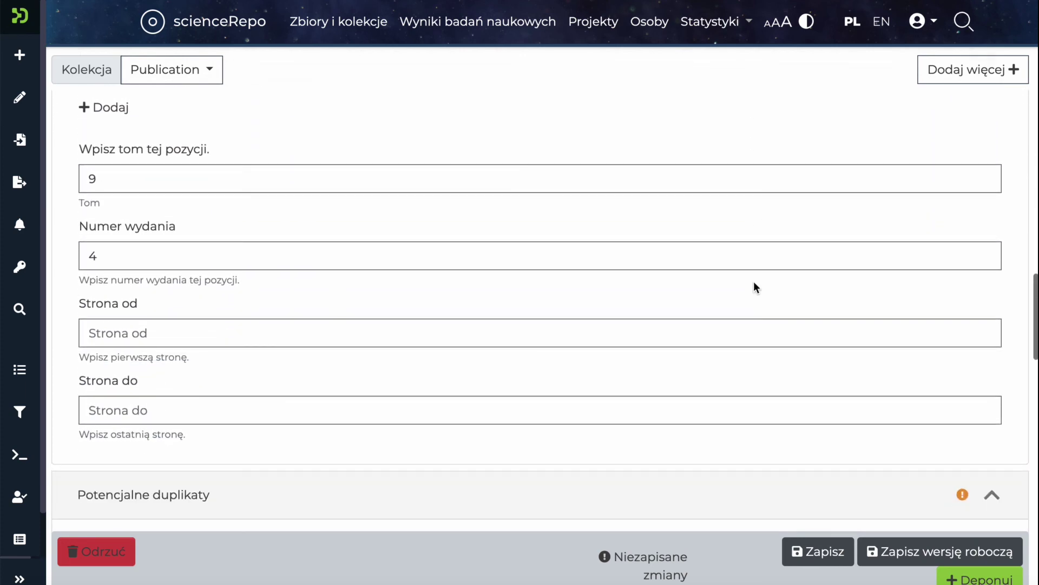
{"action": "scroll", "coordinate": [755, 285], "scroll_direction": "down", "scroll_amount": 6}
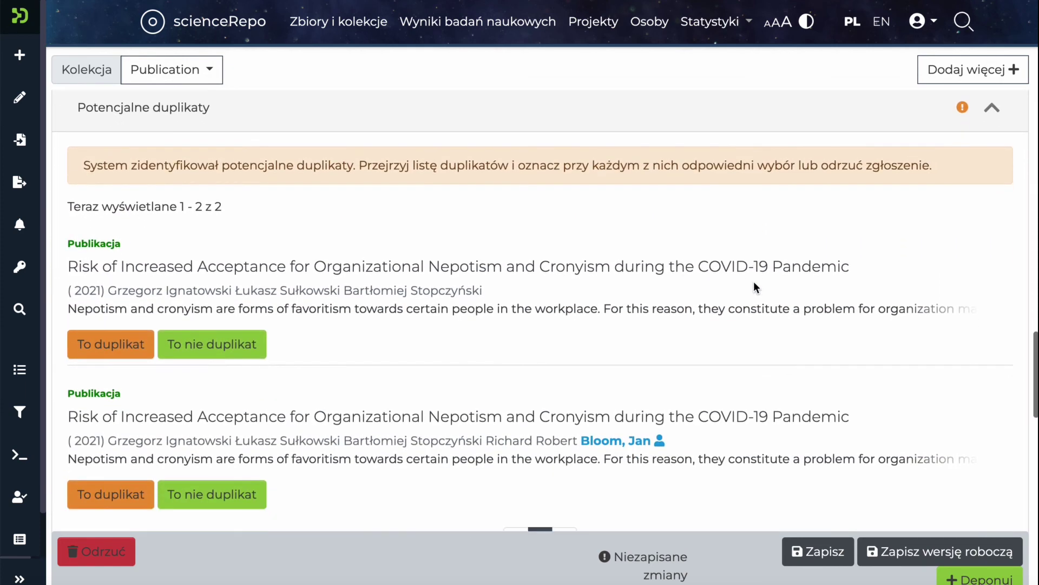
{"action": "scroll", "coordinate": [756, 287], "scroll_direction": "down", "scroll_amount": 6}
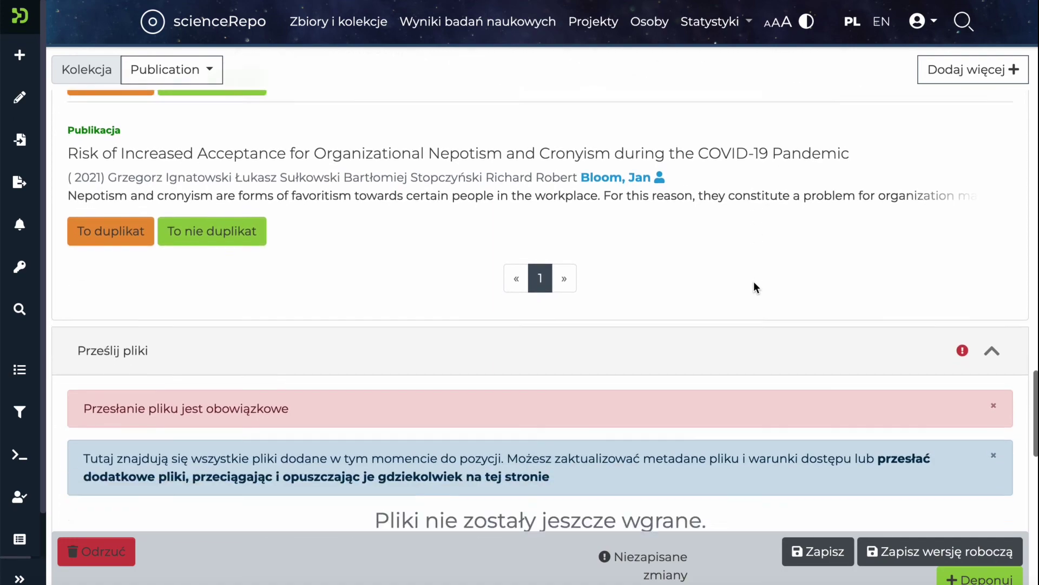
{"action": "scroll", "coordinate": [753, 281], "scroll_direction": "down", "scroll_amount": 4}
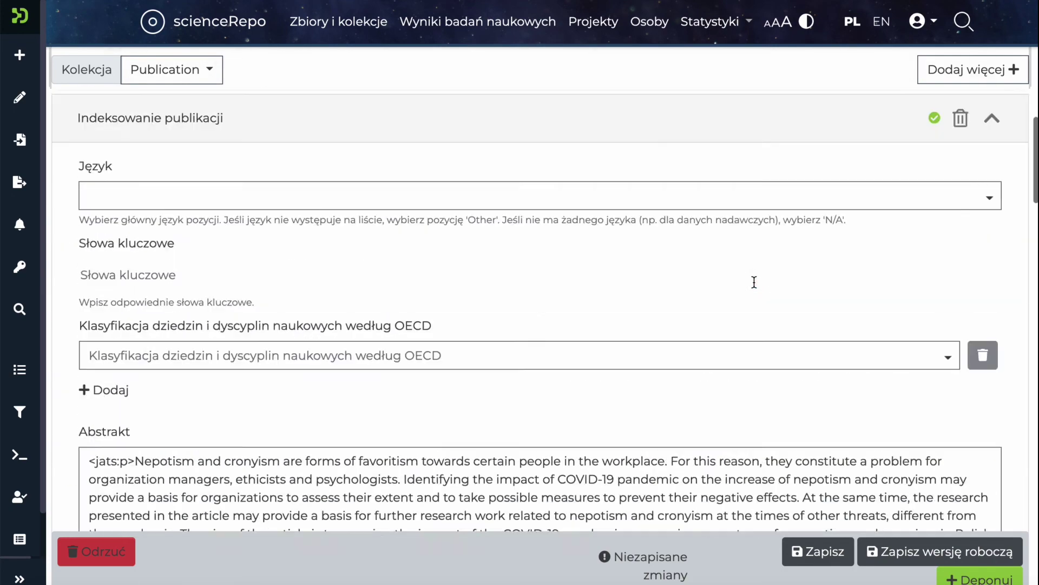
- Add the Powiązania publikacji section to the submission and look over its project, conference and research data fields
{"action": "scroll", "coordinate": [754, 282], "scroll_direction": "up", "scroll_amount": 5}
{"action": "left_click", "coordinate": [982, 72]}
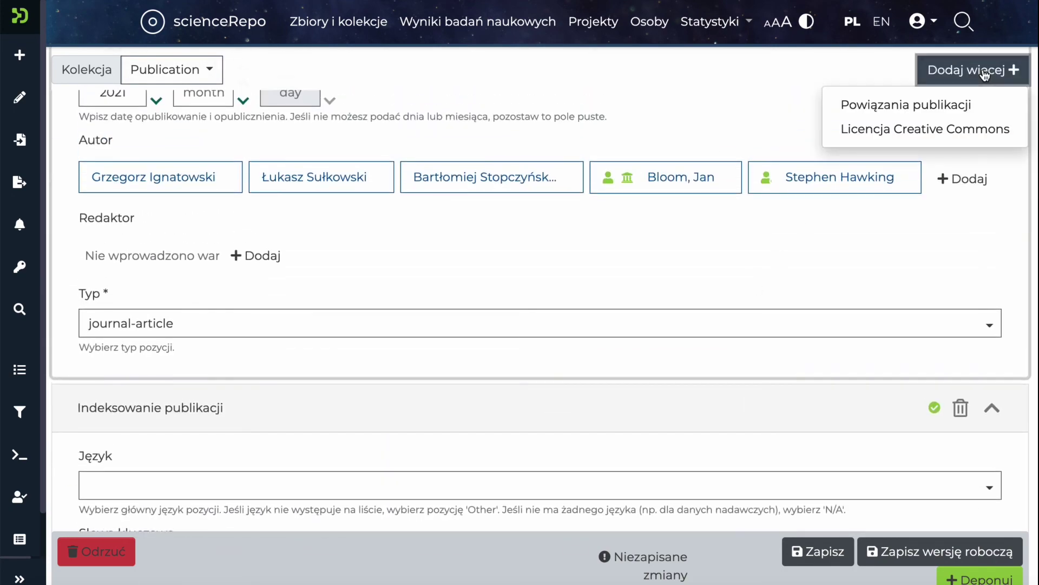
{"action": "left_click", "coordinate": [922, 107]}
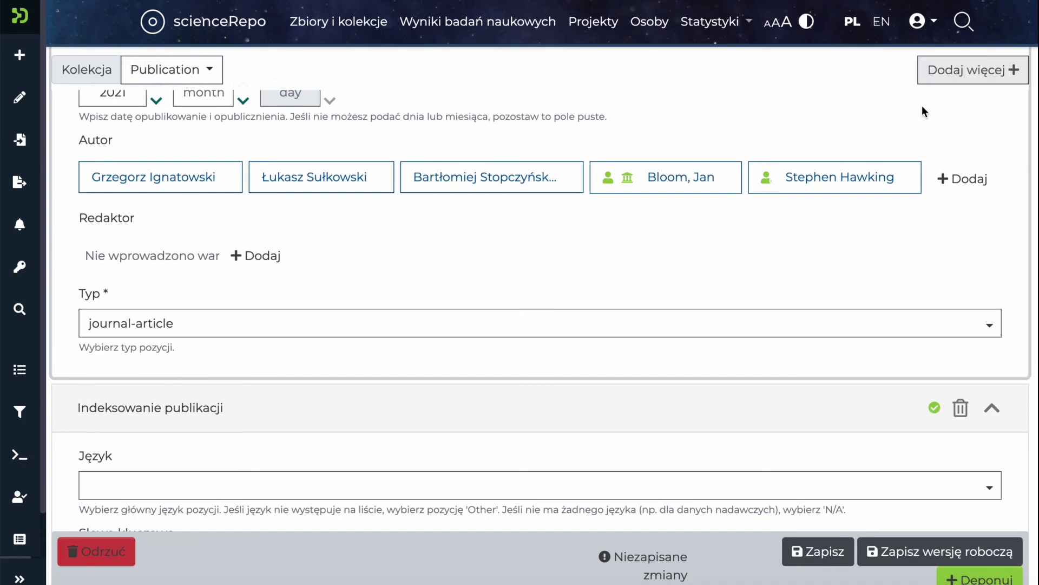
{"action": "scroll", "coordinate": [813, 307], "scroll_direction": "down", "scroll_amount": 15}
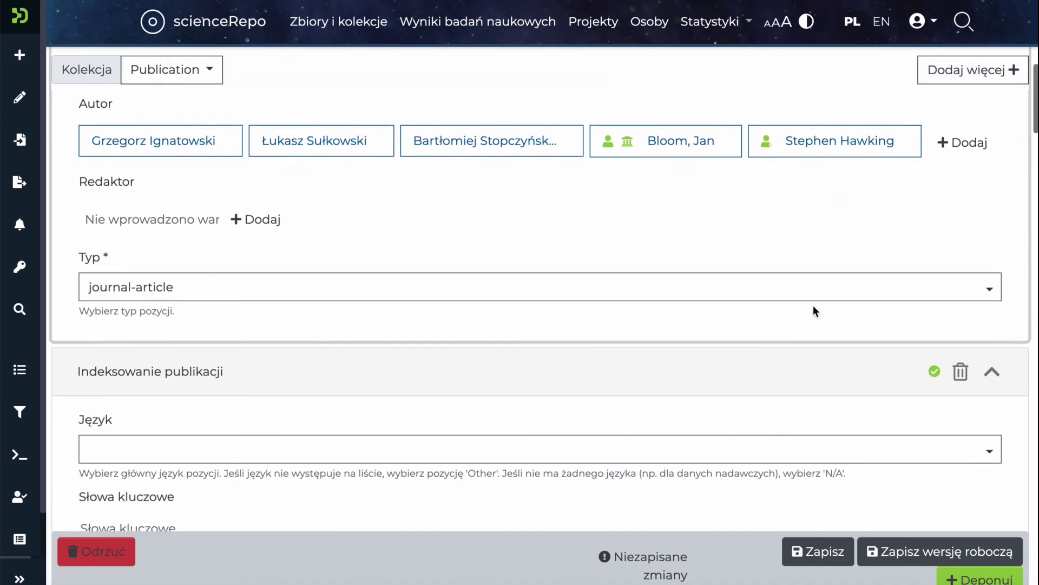
{"action": "scroll", "coordinate": [814, 309], "scroll_direction": "down", "scroll_amount": 5}
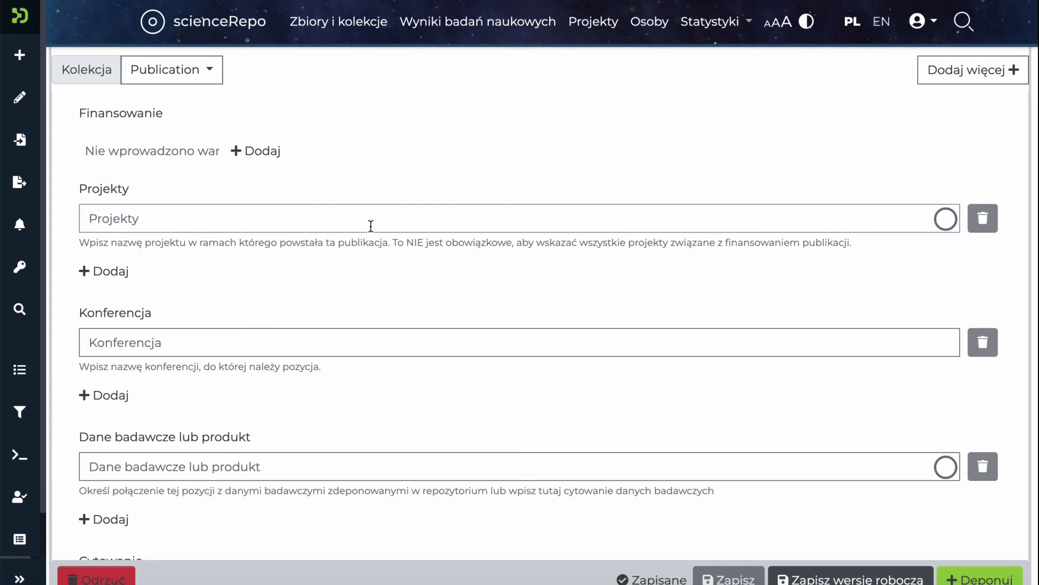
{"action": "left_click", "coordinate": [244, 465]}
{"action": "left_click", "coordinate": [265, 341]}
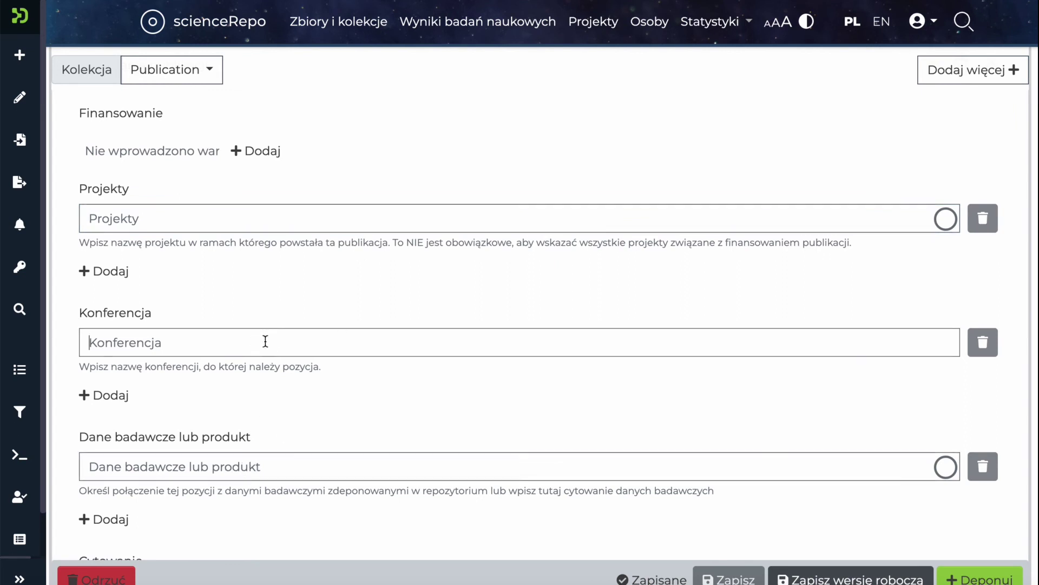
- Add the Licencja Creative Commons section to the submission and collapse the Powiązania publikacji section
{"action": "left_click", "coordinate": [996, 71]}
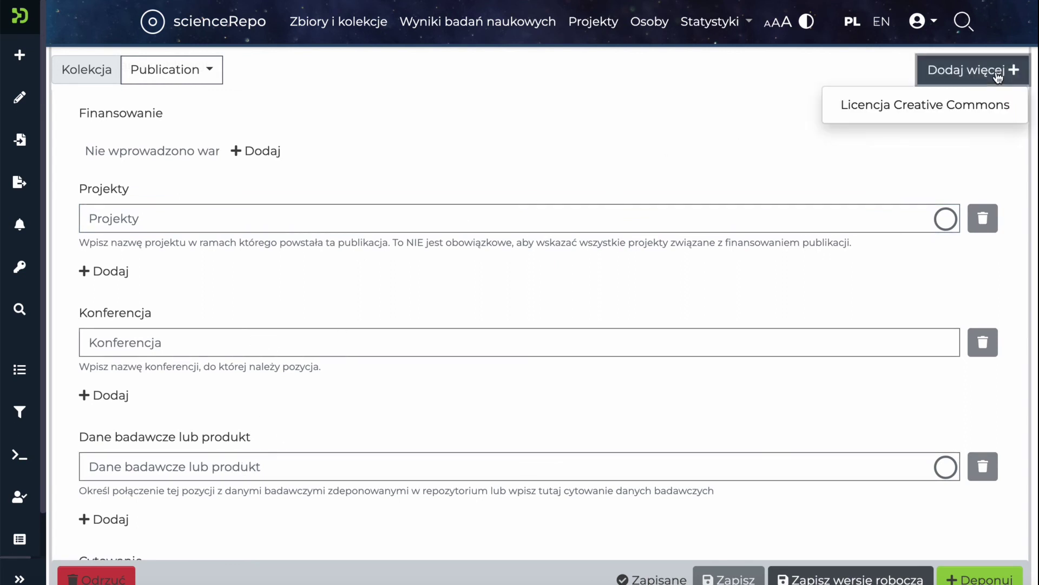
{"action": "left_click", "coordinate": [934, 106]}
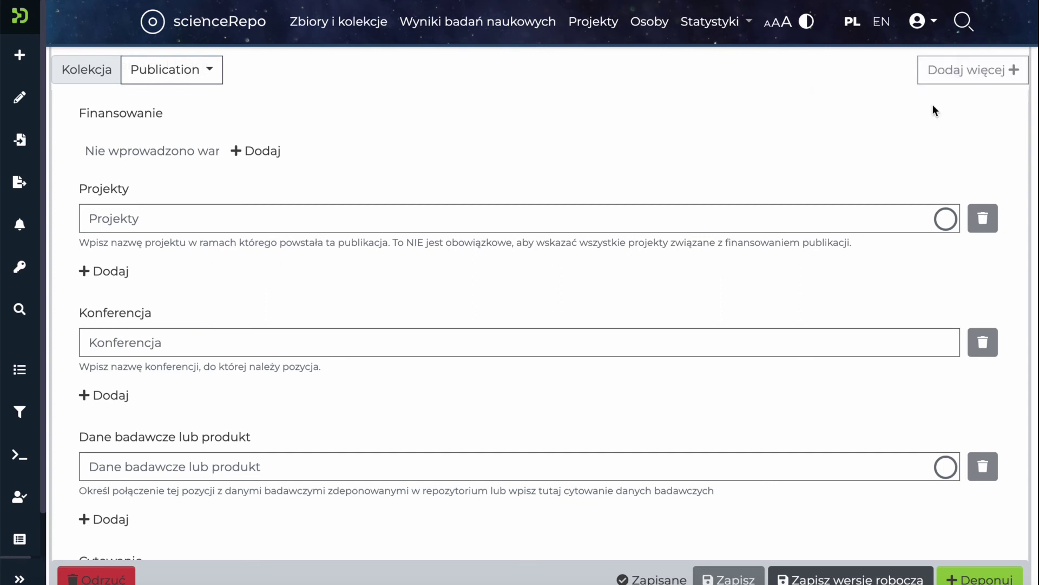
{"action": "scroll", "coordinate": [875, 142], "scroll_direction": "up", "scroll_amount": 1}
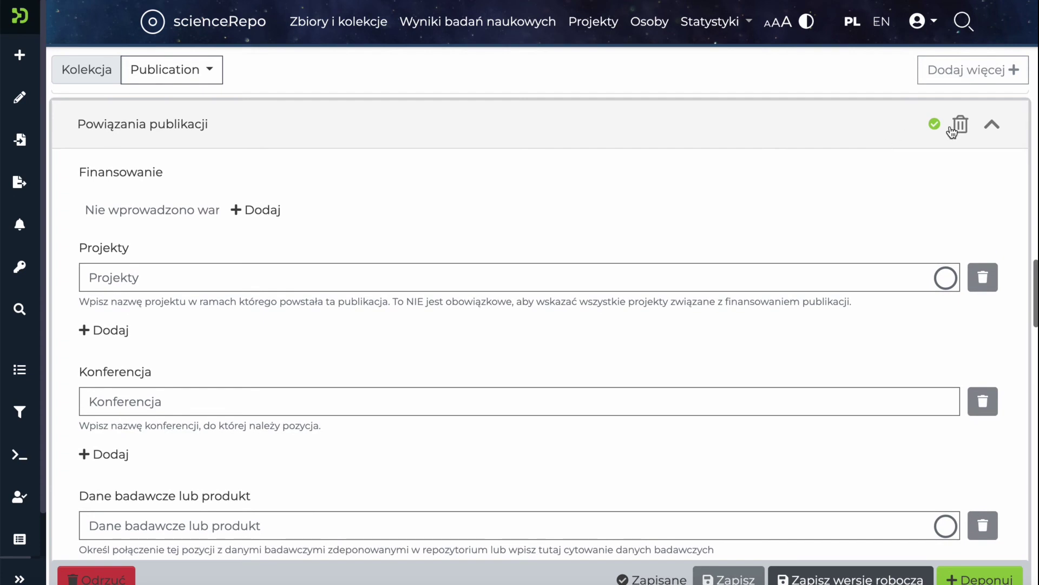
{"action": "left_click", "coordinate": [992, 124]}
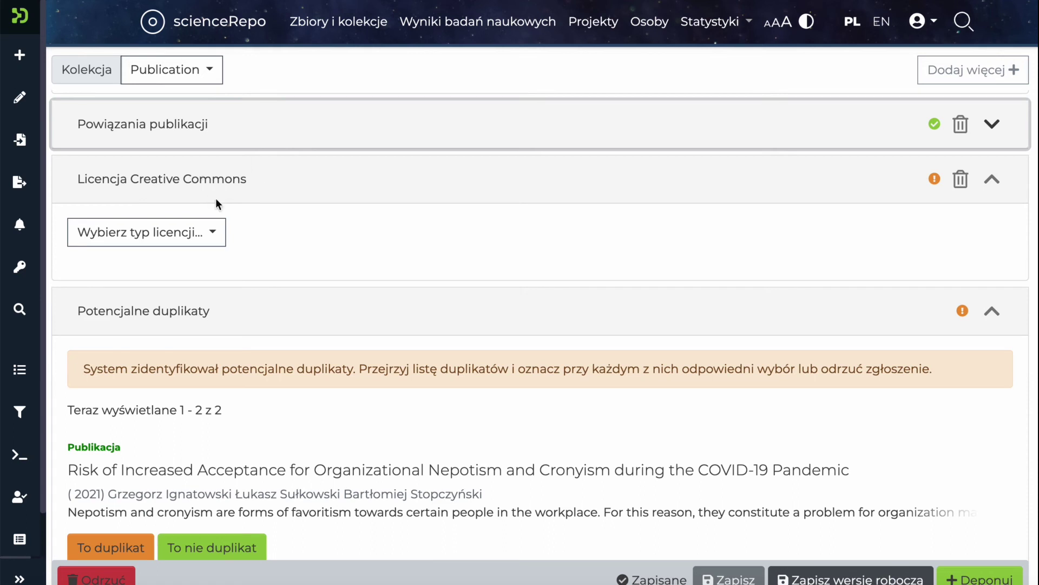
- Set a Creative Commons license that allows commercial uses and modifications, with Australia as its jurisdiction
{"action": "left_click", "coordinate": [210, 233]}
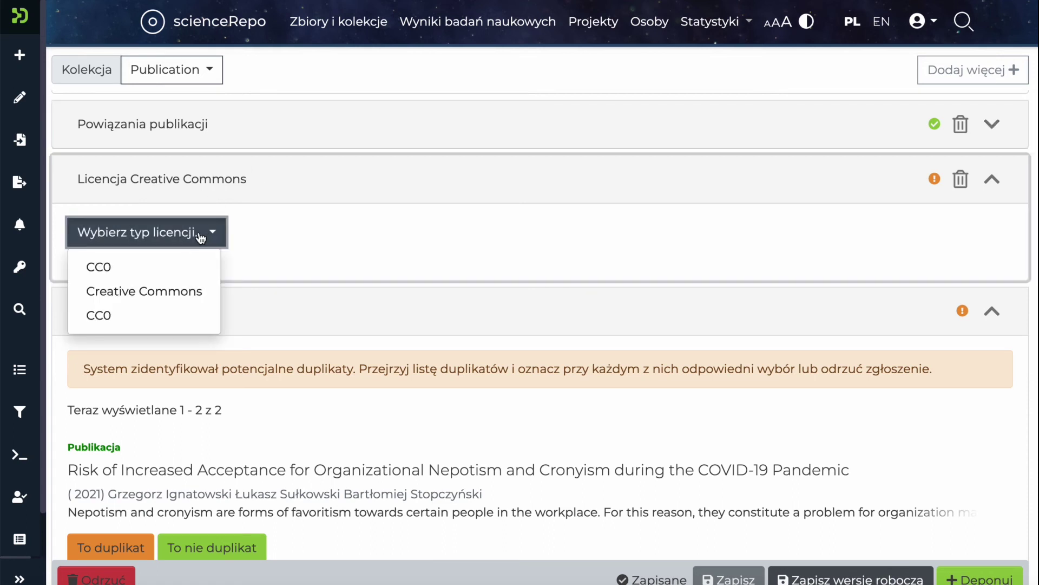
{"action": "left_click", "coordinate": [171, 293]}
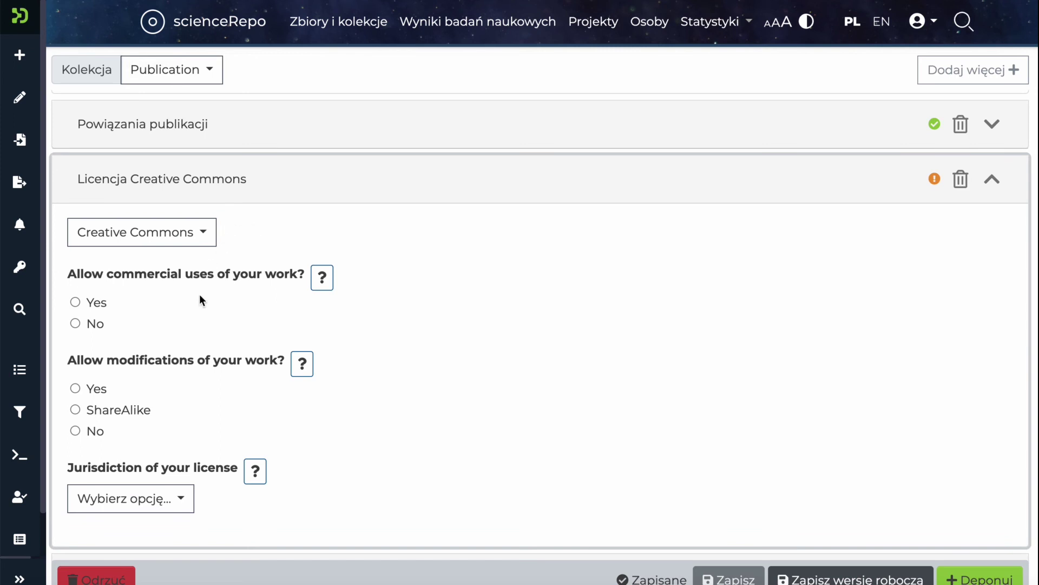
{"action": "left_click", "coordinate": [75, 389]}
{"action": "left_click", "coordinate": [108, 500]}
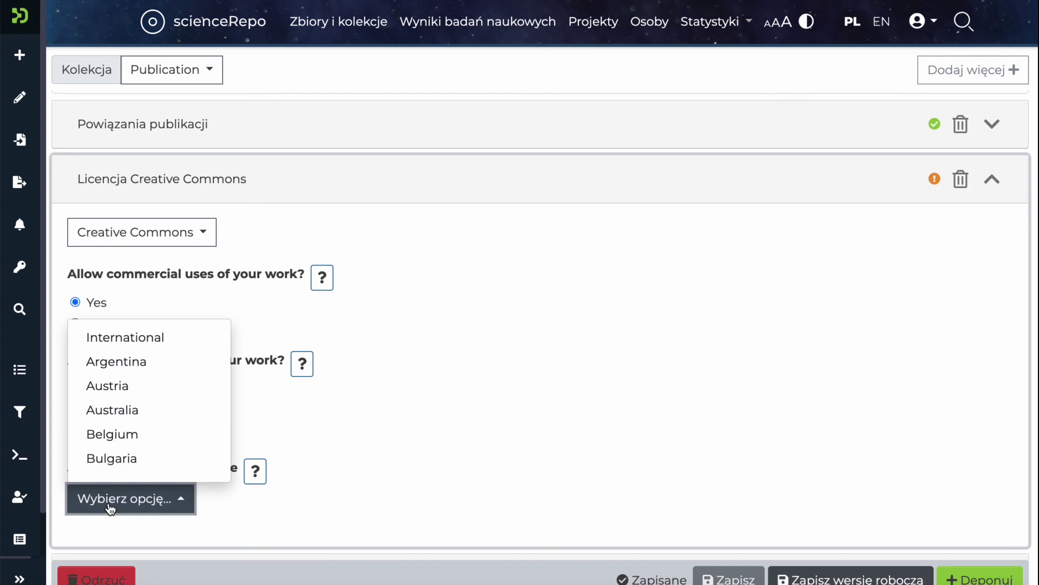
{"action": "left_click", "coordinate": [129, 416]}
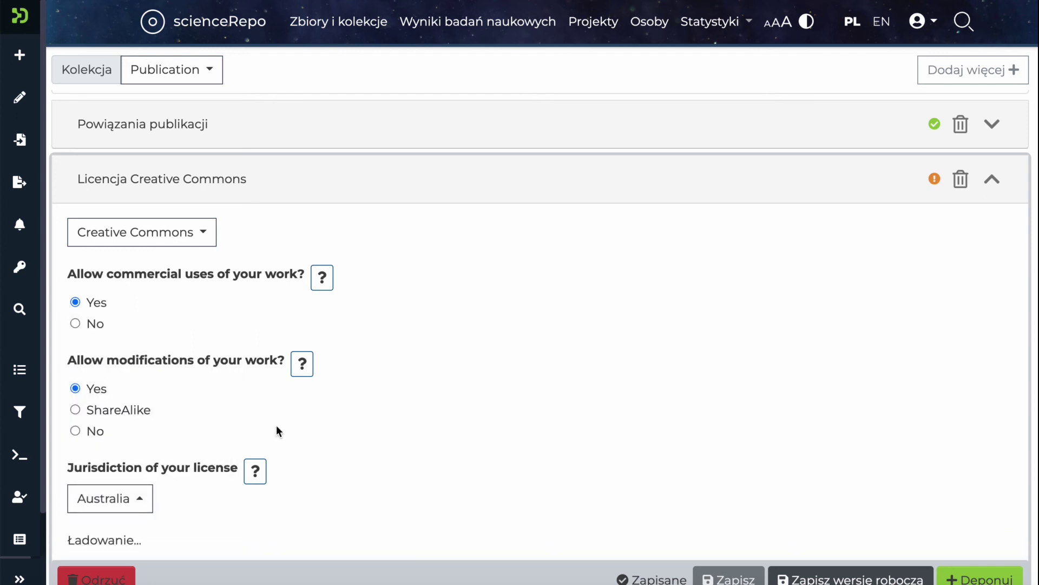
- Grant the selected Creative Commons license in the Licencja Creative Commons section
{"action": "scroll", "coordinate": [276, 424], "scroll_direction": "down", "scroll_amount": 1}
{"action": "scroll", "coordinate": [276, 426], "scroll_direction": "down", "scroll_amount": 3}
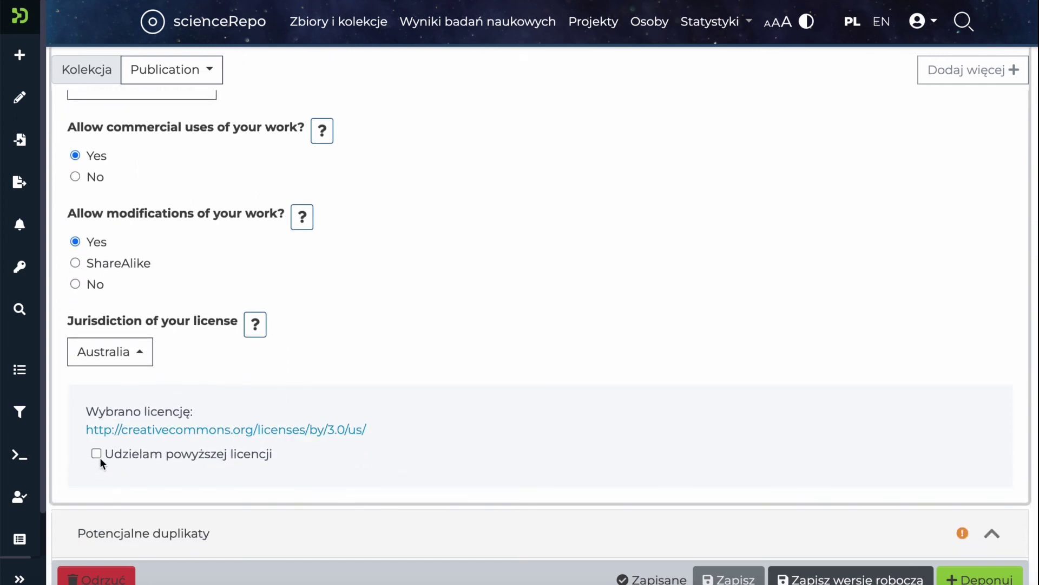
{"action": "left_click", "coordinate": [96, 453]}
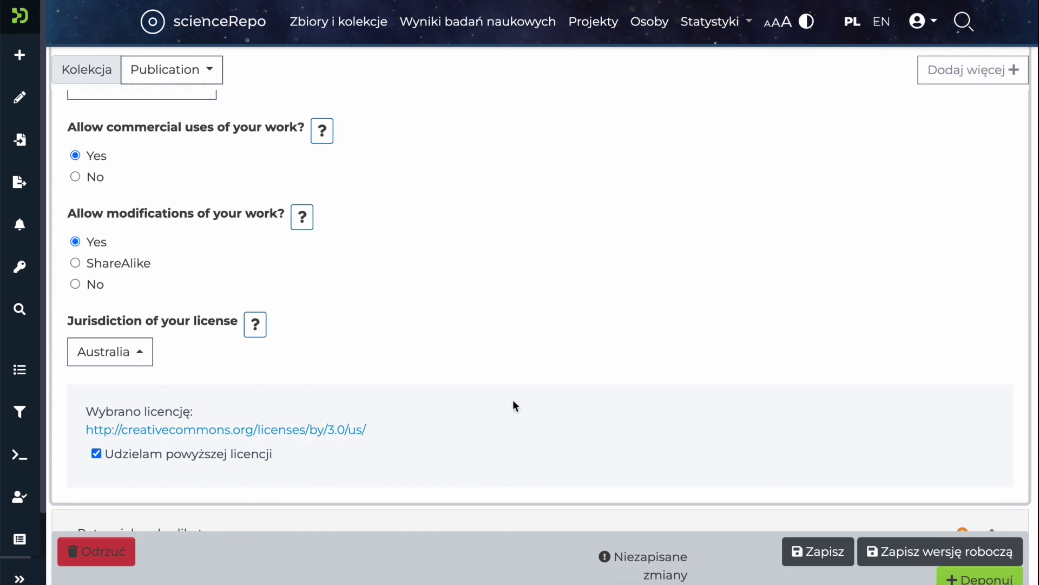
- Mark the first publication listed under Potencjalne duplikaty as not a duplicate
{"action": "scroll", "coordinate": [514, 405], "scroll_direction": "down", "scroll_amount": 1}
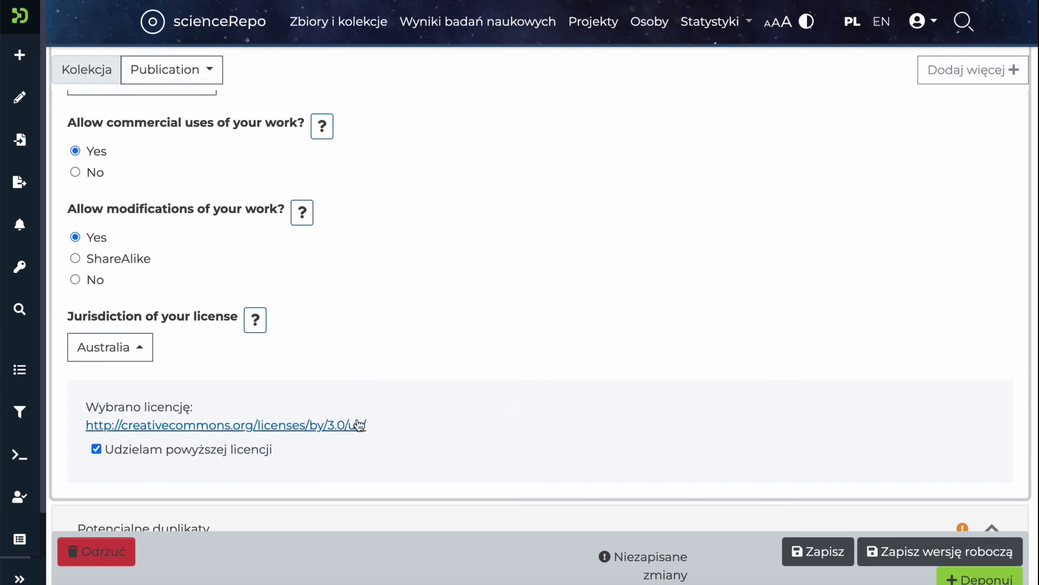
{"action": "scroll", "coordinate": [516, 407], "scroll_direction": "down", "scroll_amount": 1}
{"action": "scroll", "coordinate": [515, 404], "scroll_direction": "down", "scroll_amount": 2}
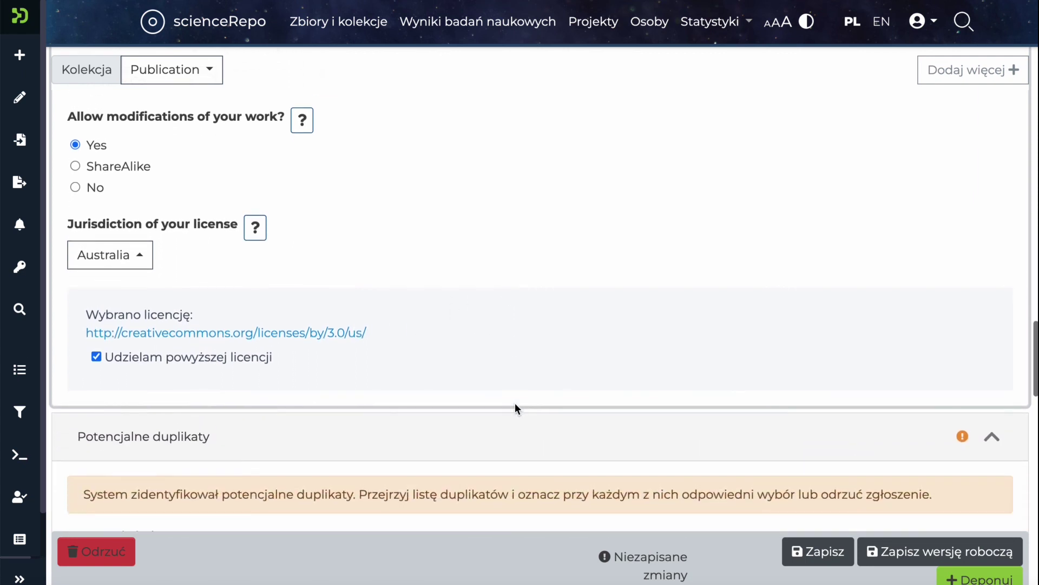
{"action": "scroll", "coordinate": [515, 404], "scroll_direction": "up", "scroll_amount": 1}
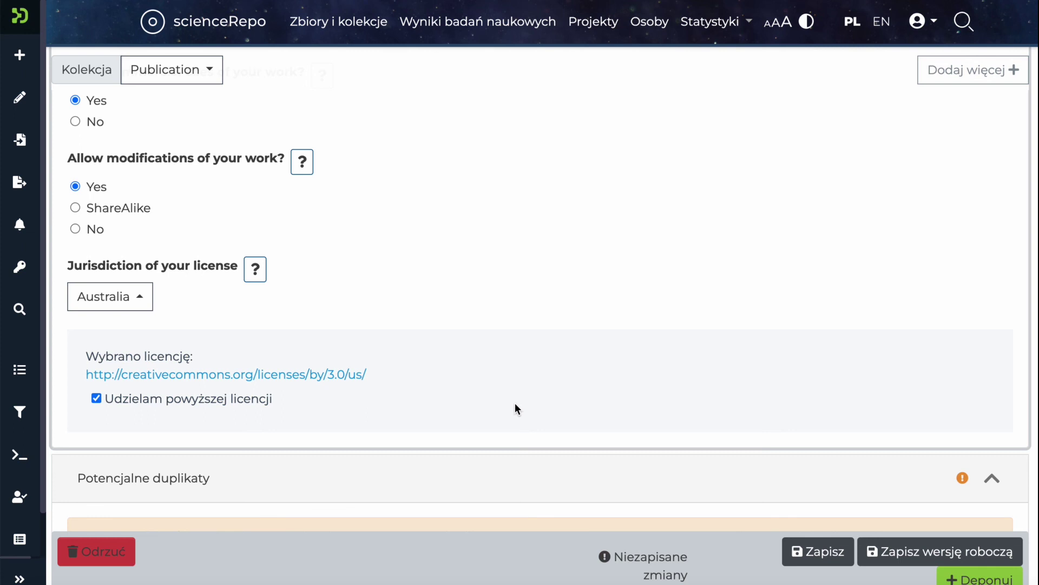
{"action": "scroll", "coordinate": [515, 403], "scroll_direction": "down", "scroll_amount": 3}
{"action": "scroll", "coordinate": [515, 404], "scroll_direction": "down", "scroll_amount": 4}
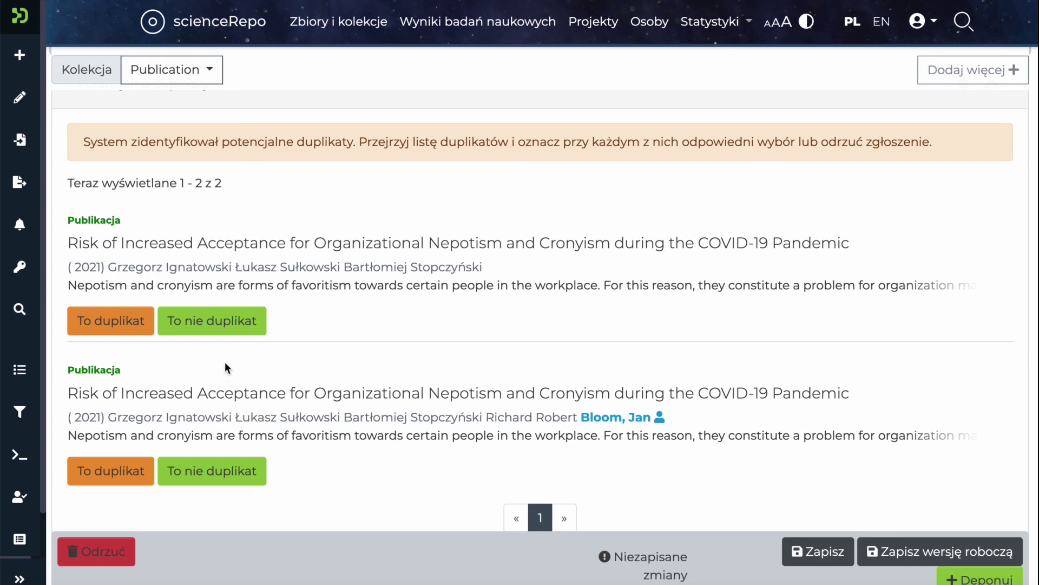
{"action": "left_click", "coordinate": [236, 320]}
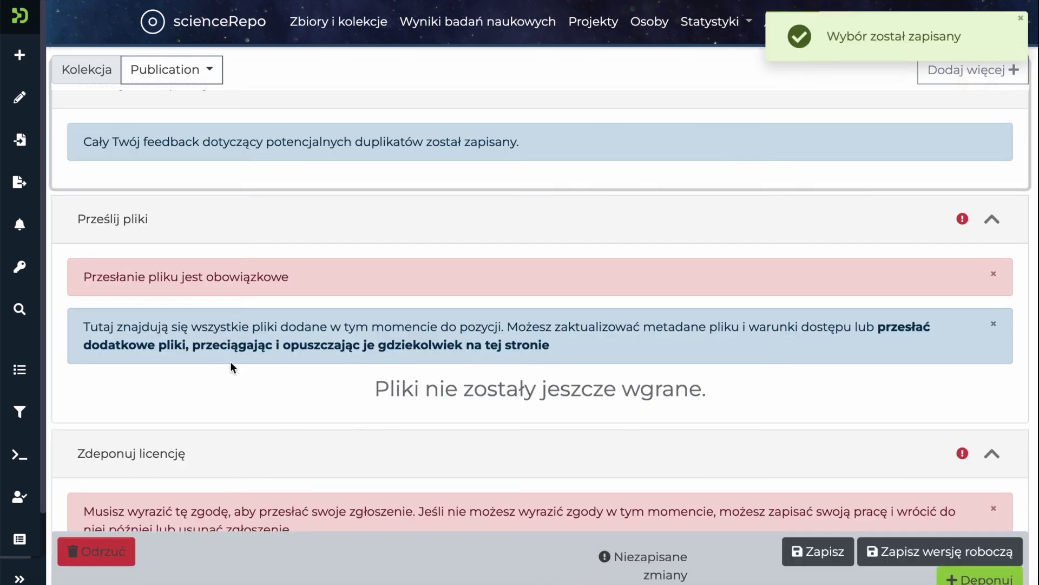
- Confirm the distribution license in the Zdeponuj licencję section at the end of the form
{"action": "scroll", "coordinate": [230, 361], "scroll_direction": "down", "scroll_amount": 10}
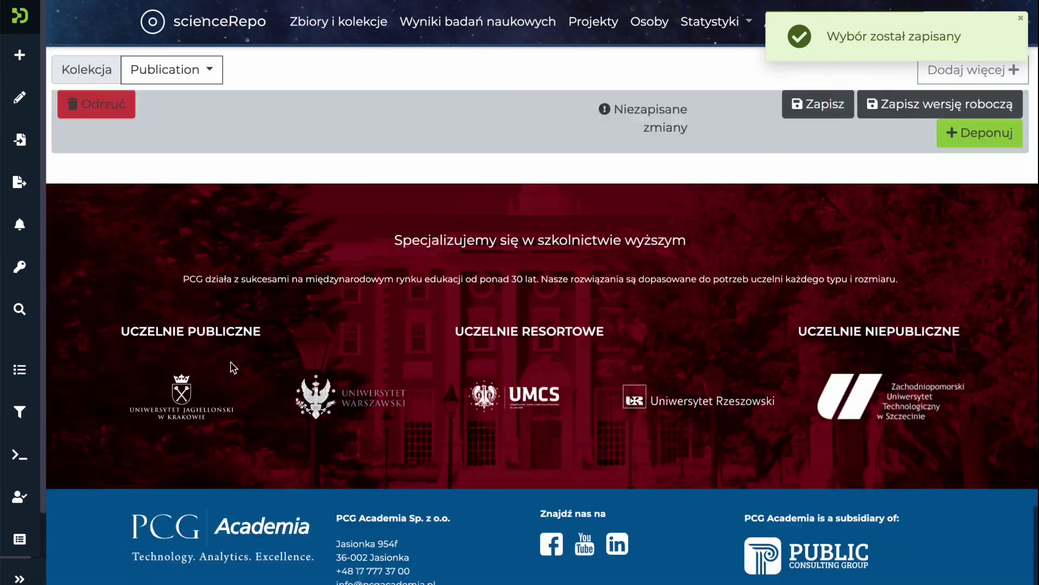
{"action": "scroll", "coordinate": [230, 362], "scroll_direction": "up", "scroll_amount": 5}
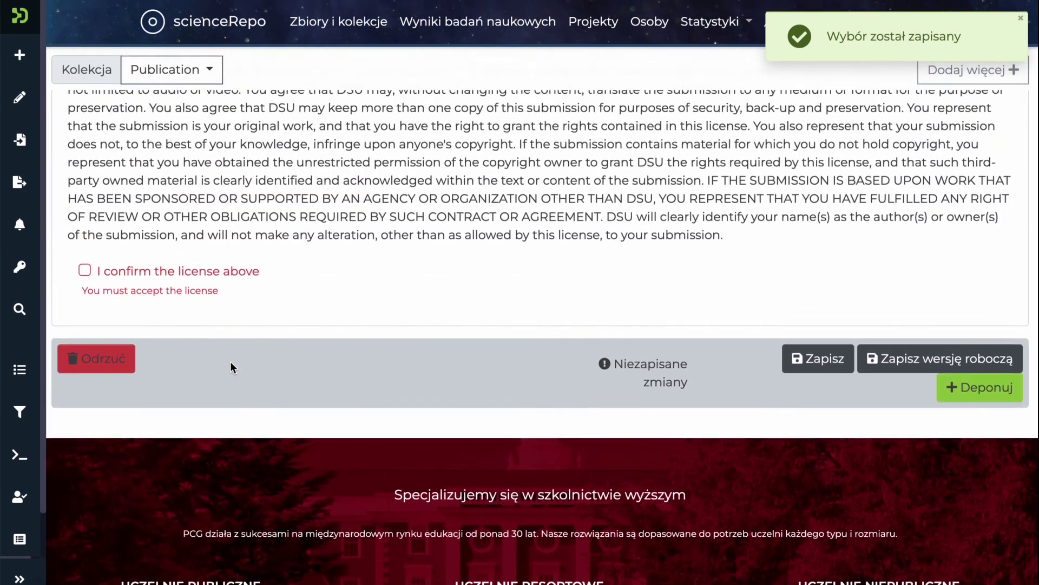
{"action": "scroll", "coordinate": [230, 361], "scroll_direction": "up", "scroll_amount": 1}
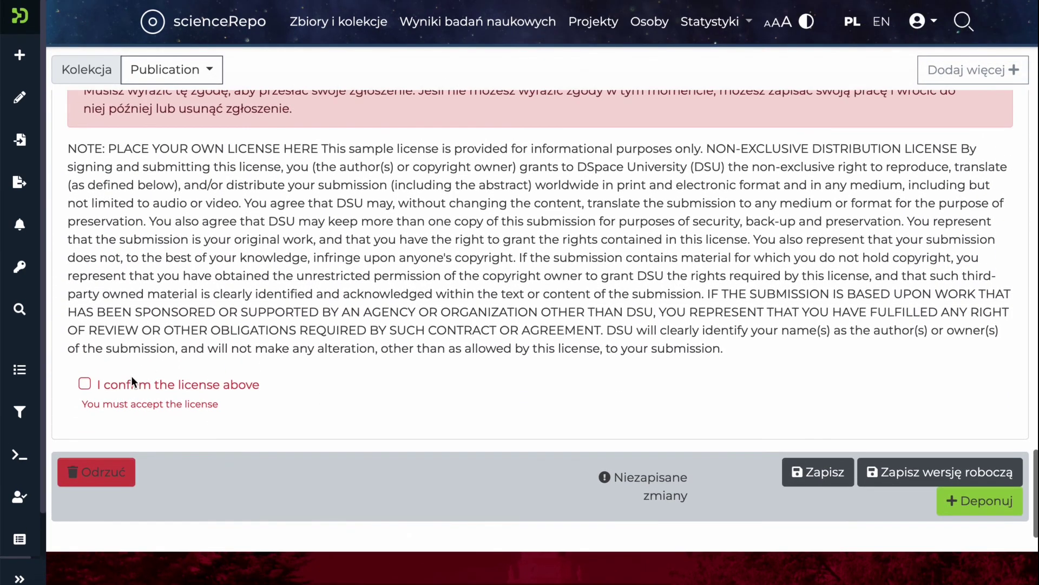
{"action": "left_click", "coordinate": [89, 380]}
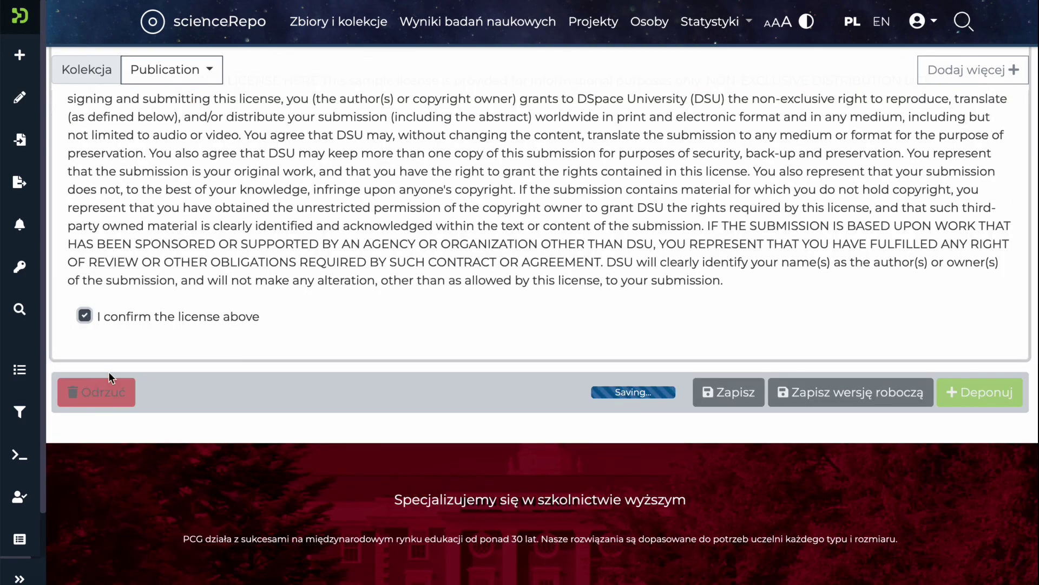
- Upload the file "DSpace Cris Angular Strona główna.pdf" to the submission through the file drop area
{"action": "scroll", "coordinate": [695, 249], "scroll_direction": "up", "scroll_amount": 20}
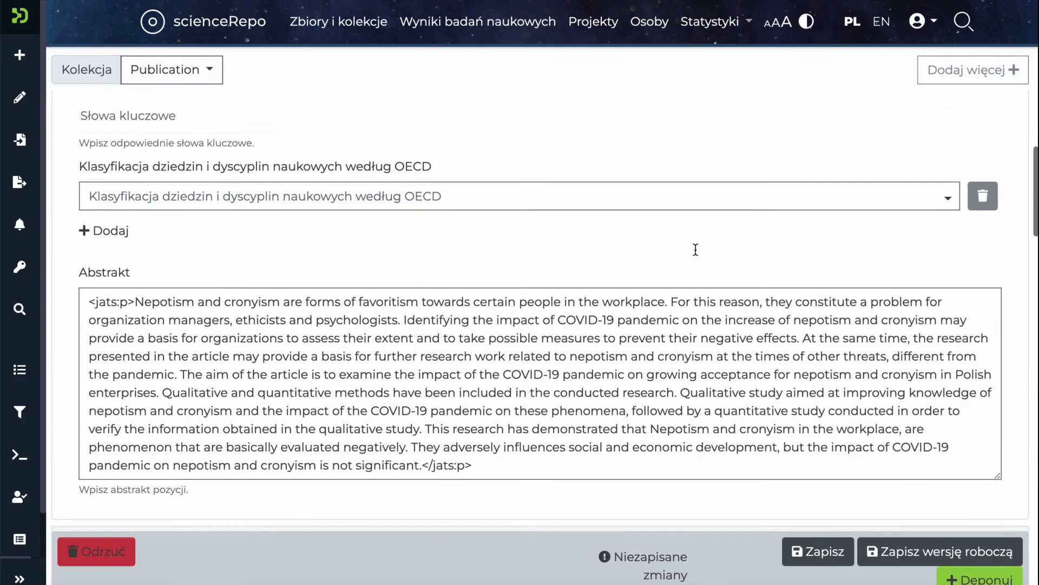
{"action": "scroll", "coordinate": [695, 248], "scroll_direction": "up", "scroll_amount": 3}
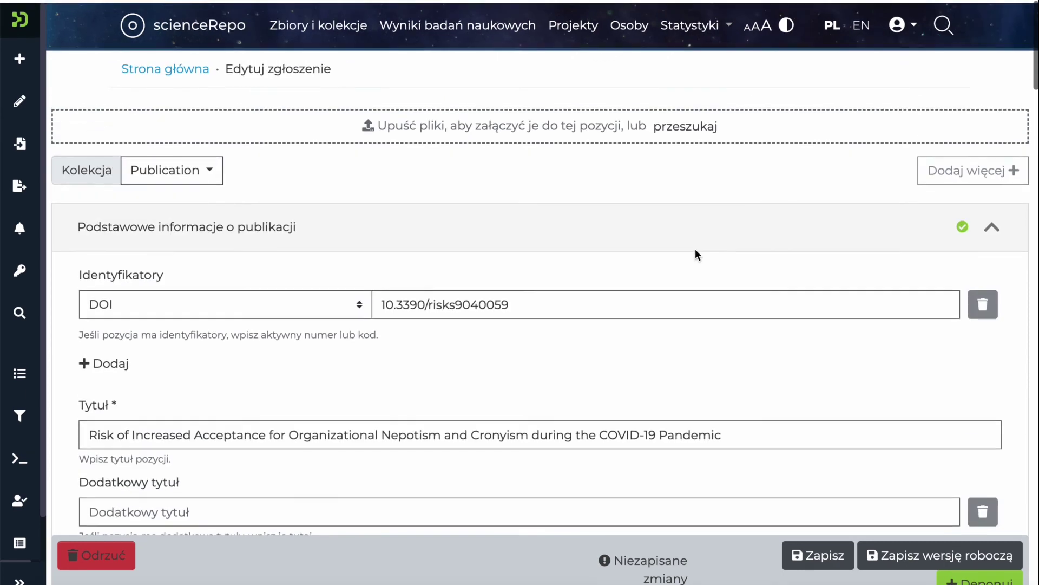
{"action": "left_click_drag", "start_coordinate": [1031, 8], "coordinate": [642, 117]}
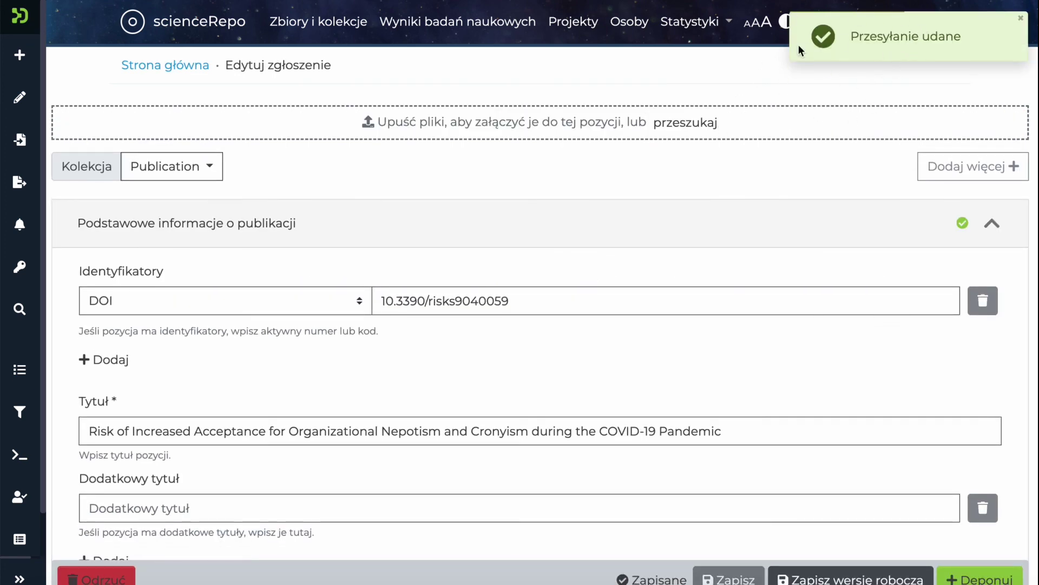
- Collapse the Indeksowanie publikacji, Szczegóły bibliograficzne publikacji and Licencja Creative Commons sections of the submission form
{"action": "scroll", "coordinate": [652, 327], "scroll_direction": "down", "scroll_amount": 15}
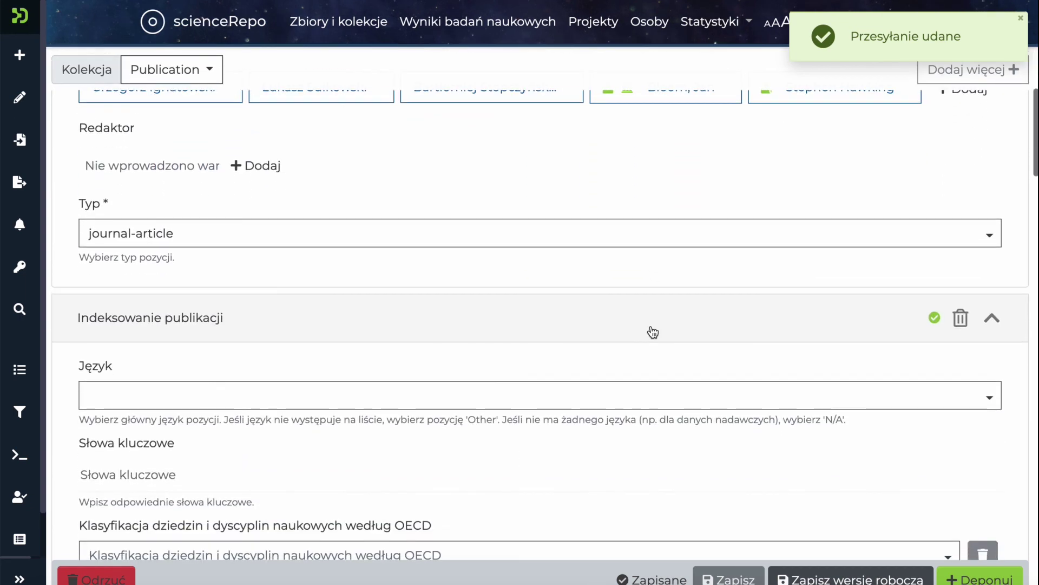
{"action": "left_click", "coordinate": [992, 319]}
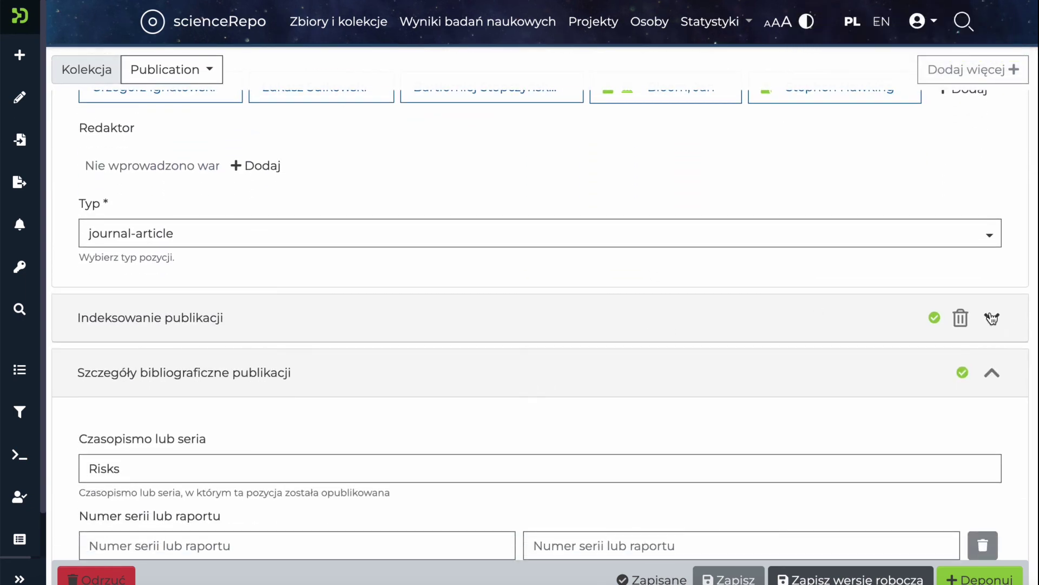
{"action": "left_click", "coordinate": [992, 376]}
{"action": "scroll", "coordinate": [965, 450], "scroll_direction": "down", "scroll_amount": 2}
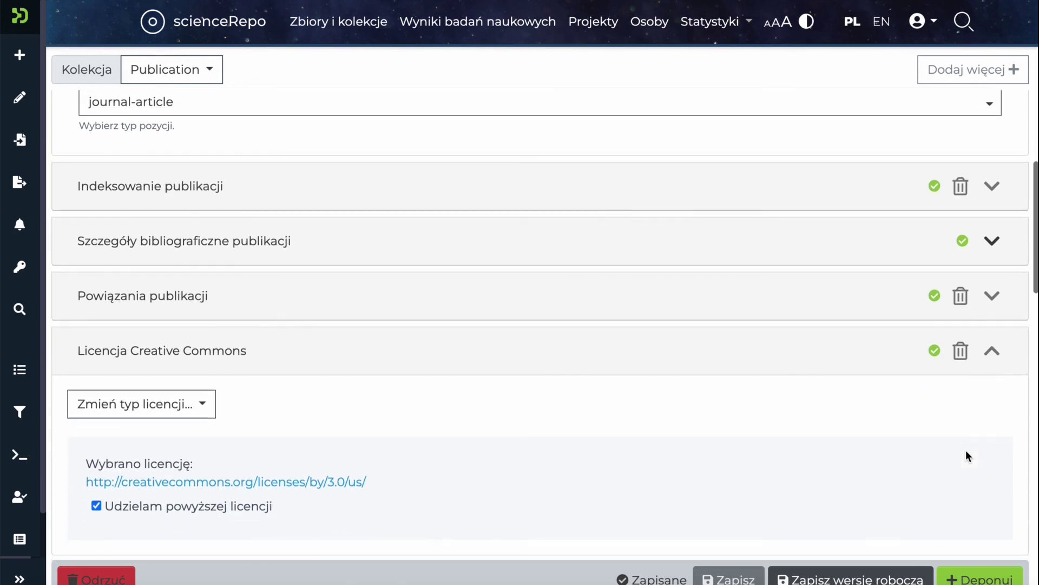
{"action": "left_click", "coordinate": [992, 351]}
- Check the uploaded file and deposit license sections, and deposit the submission in the repository
{"action": "scroll", "coordinate": [999, 353], "scroll_direction": "down", "scroll_amount": 4}
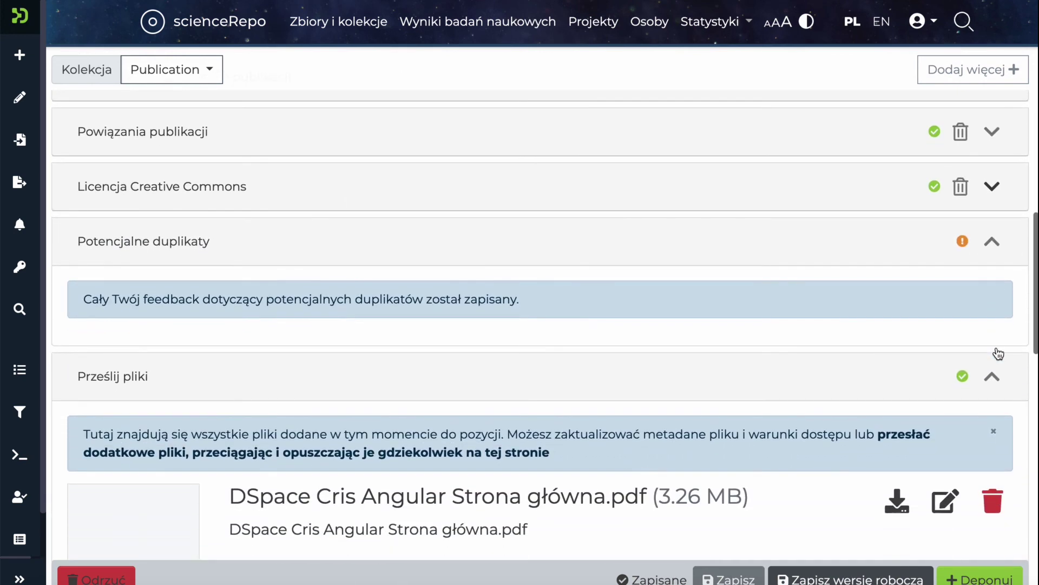
{"action": "scroll", "coordinate": [998, 343], "scroll_direction": "down", "scroll_amount": 4}
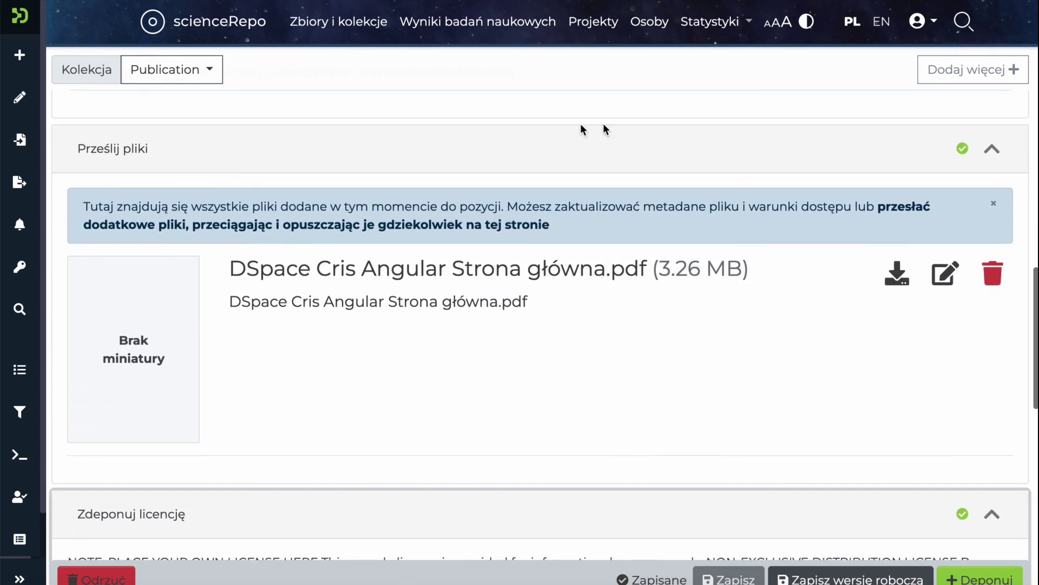
{"action": "scroll", "coordinate": [731, 349], "scroll_direction": "down", "scroll_amount": 3}
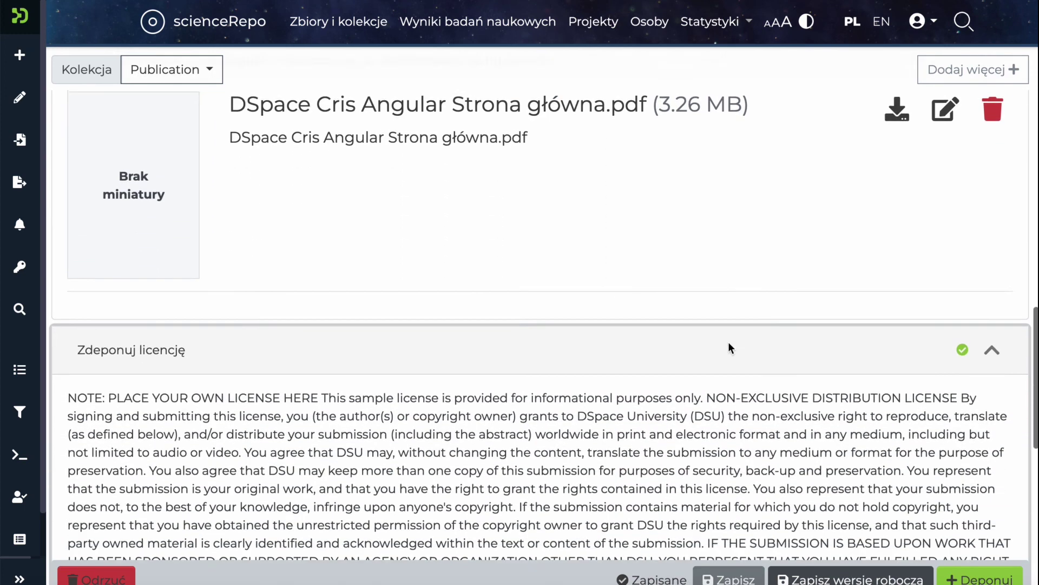
{"action": "scroll", "coordinate": [729, 349], "scroll_direction": "down", "scroll_amount": 2}
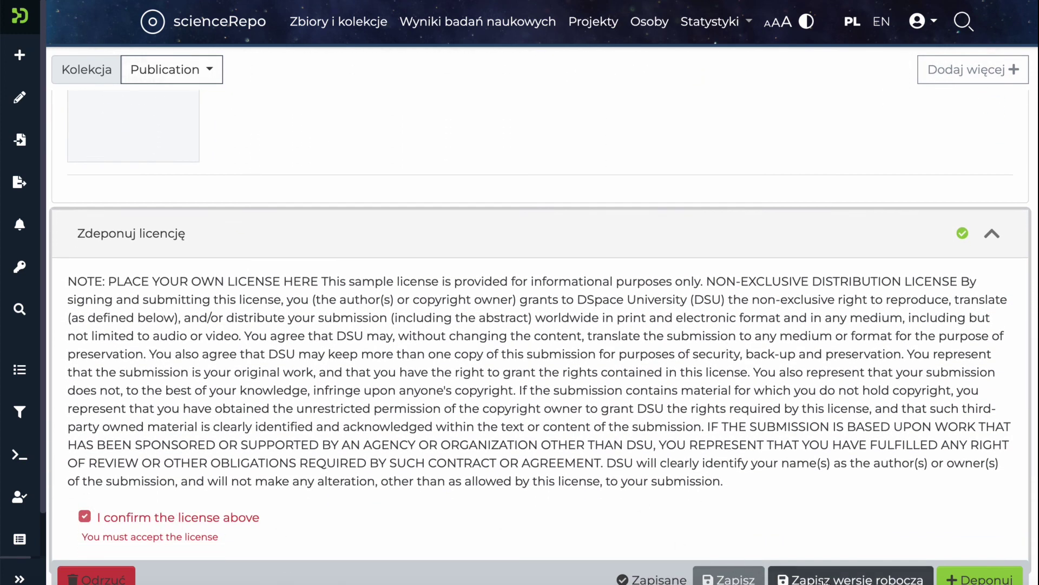
{"action": "scroll", "coordinate": [856, 535], "scroll_direction": "down", "scroll_amount": 2}
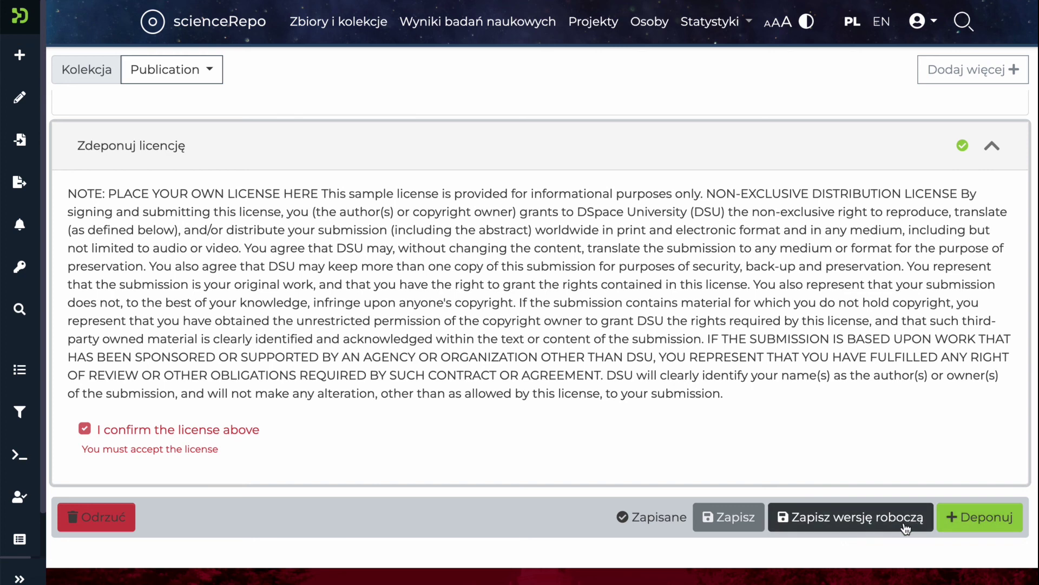
{"action": "left_click", "coordinate": [962, 521]}
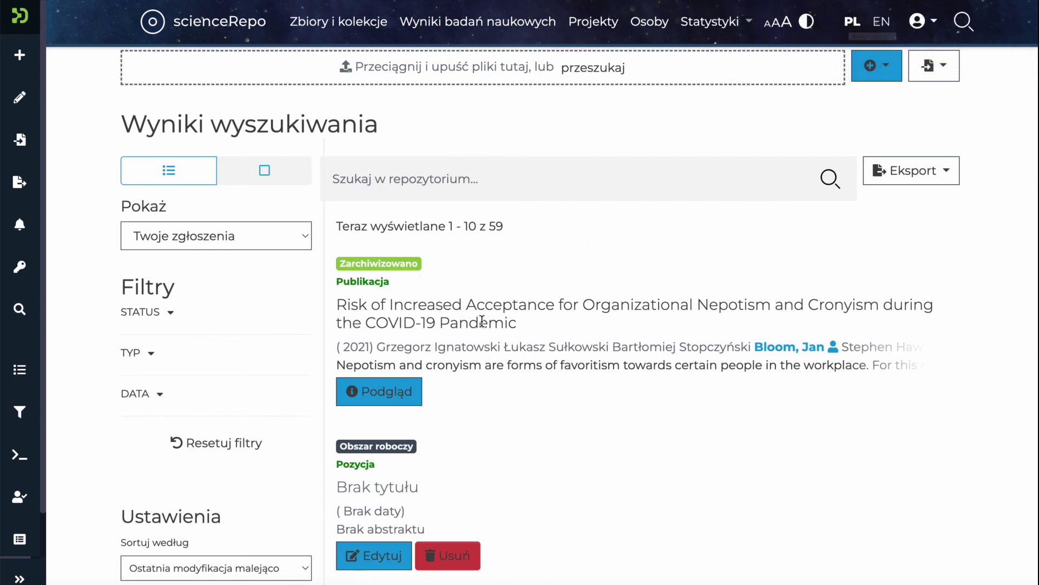
- Open the preview of the newly archived COVID-19 nepotism publication and look over its metadata, attached file and metrics
{"action": "left_click", "coordinate": [398, 395]}
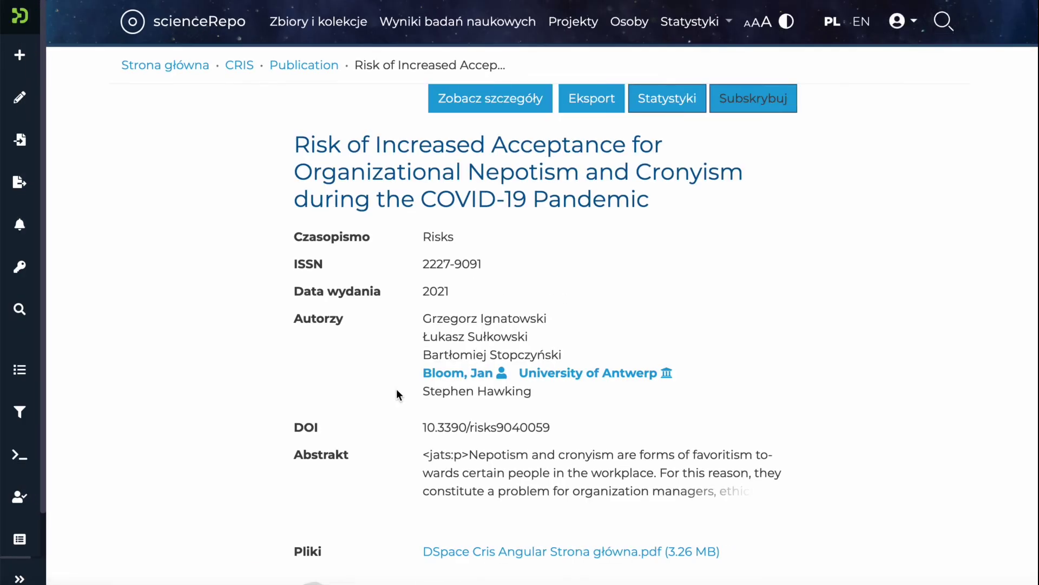
{"action": "scroll", "coordinate": [546, 325], "scroll_direction": "down", "scroll_amount": 4}
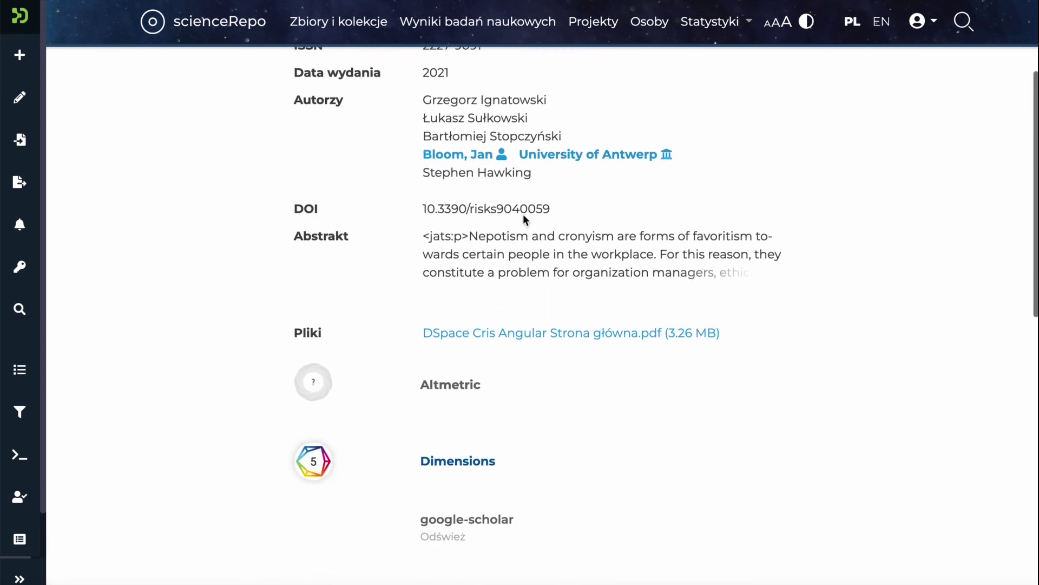
{"action": "scroll", "coordinate": [523, 219], "scroll_direction": "up", "scroll_amount": 2}
{"action": "scroll", "coordinate": [523, 219], "scroll_direction": "up", "scroll_amount": 3}
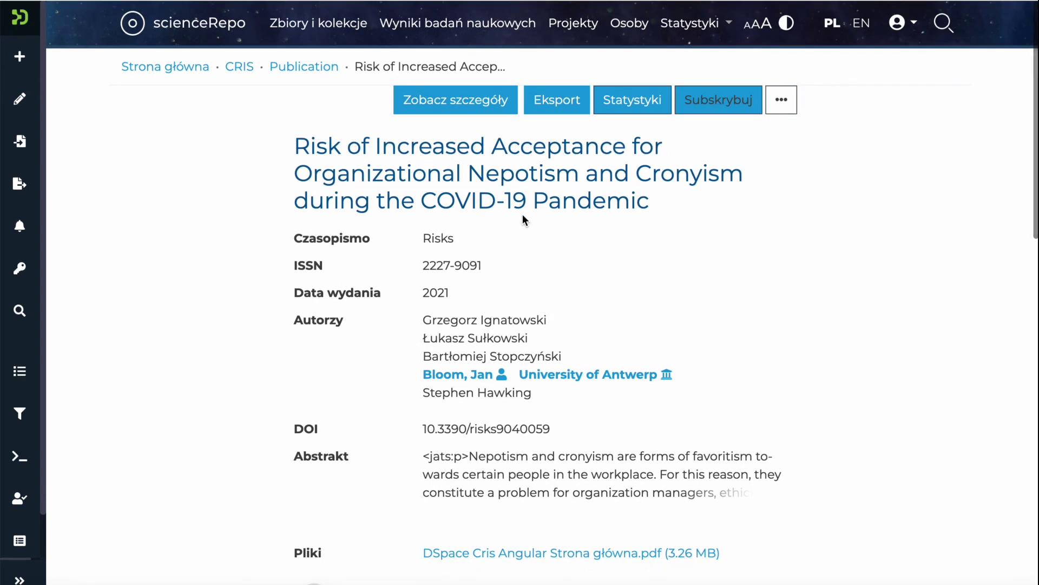
{"action": "scroll", "coordinate": [523, 219], "scroll_direction": "down", "scroll_amount": 2}
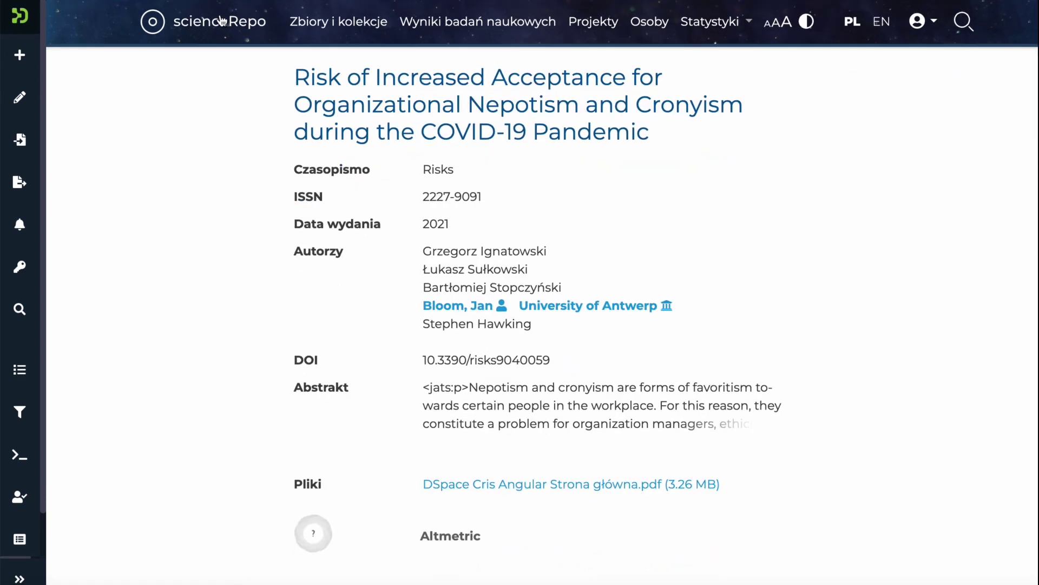